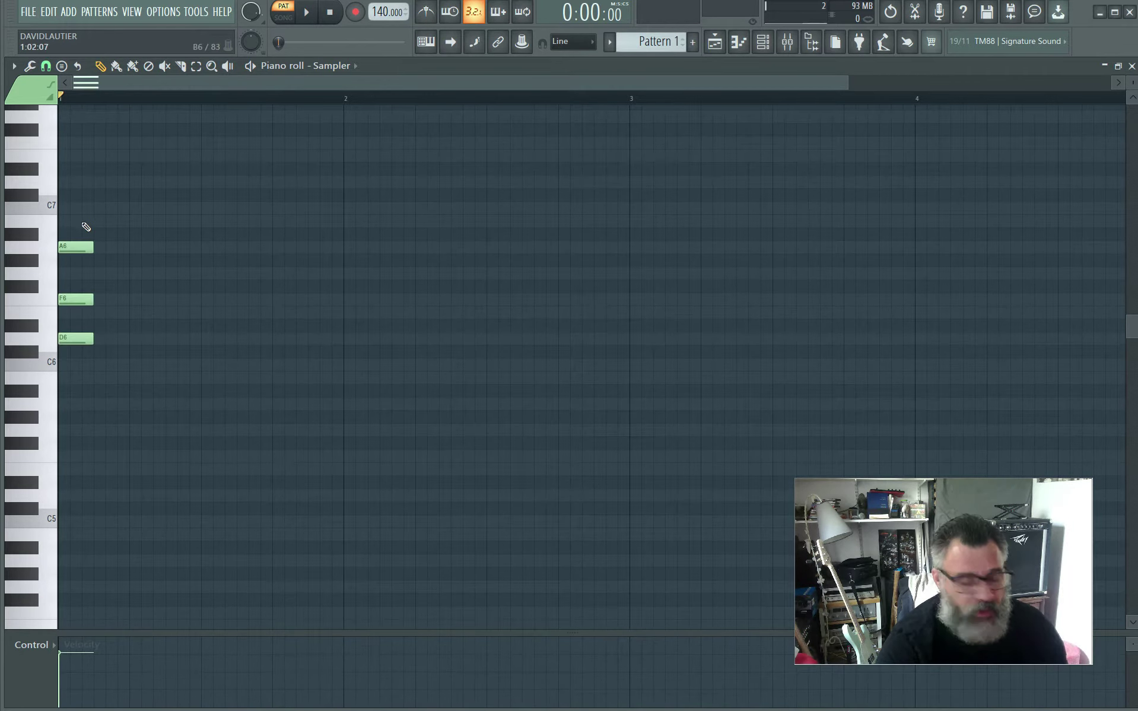
- Lengthen the D6, F6 and A6 chord notes together so that they fill the whole first bar
left_click_drag(84, 217, 96, 365)
left_click_drag(114, 294, 361, 303)
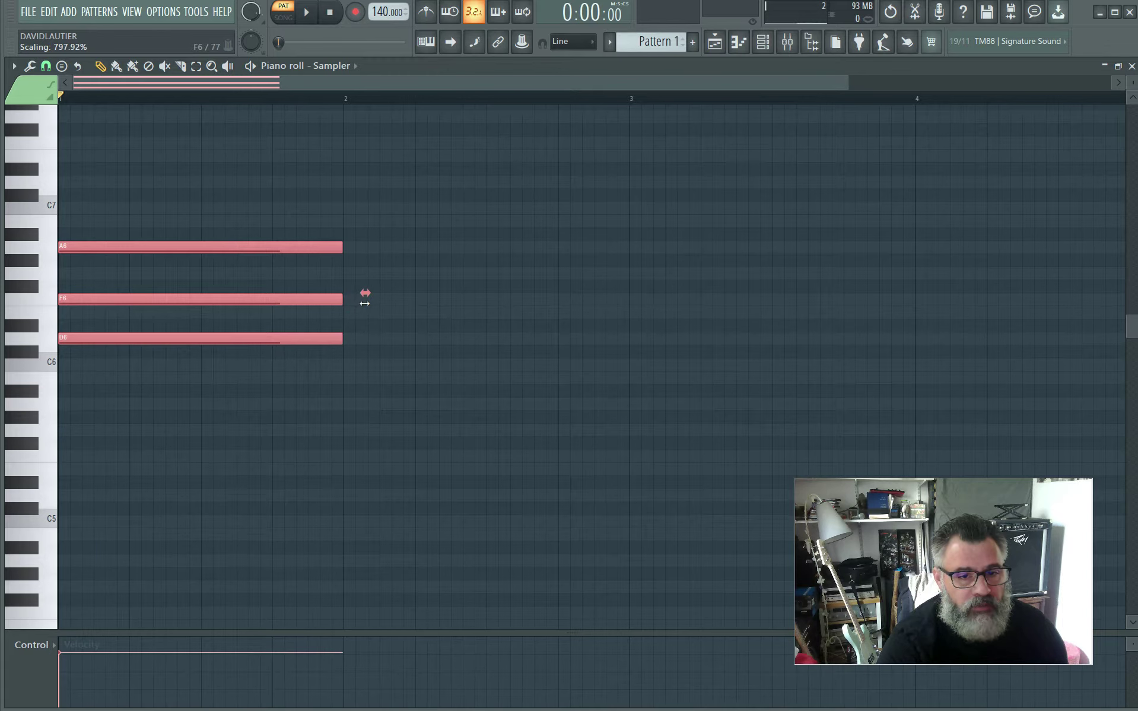
left_click(279, 437)
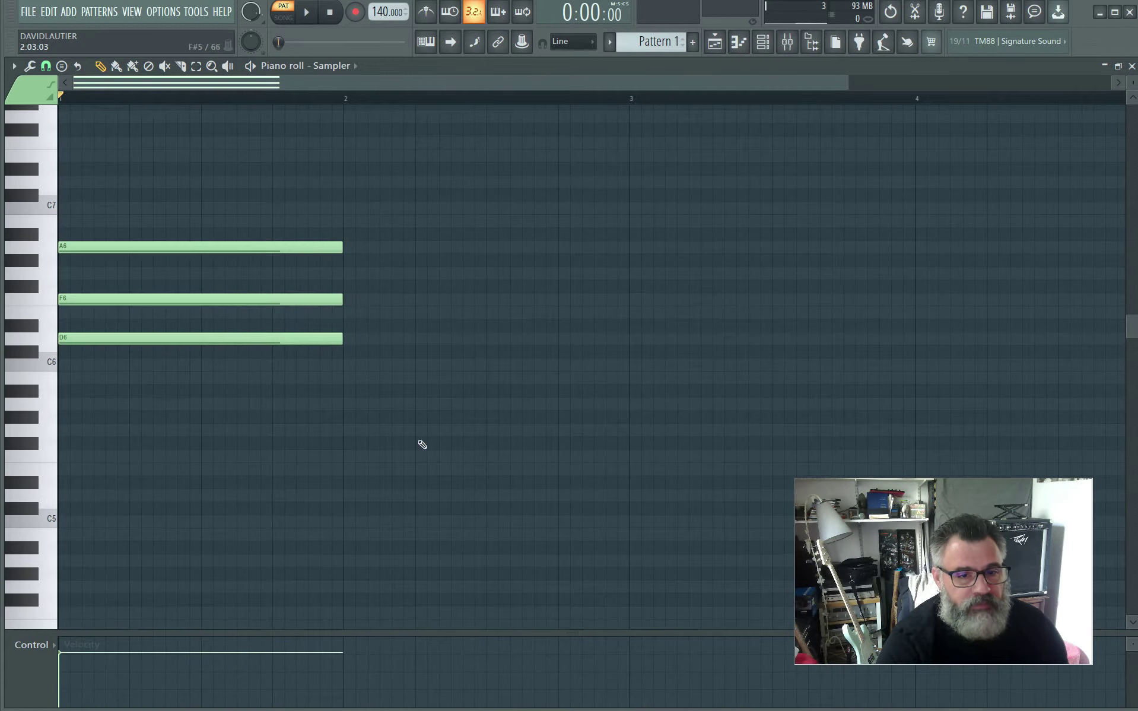
- Duplicate the first chord into bar 2 five semitones lower, as A5, C6 and E6, and play the pattern
left_click_drag(192, 226, 204, 404)
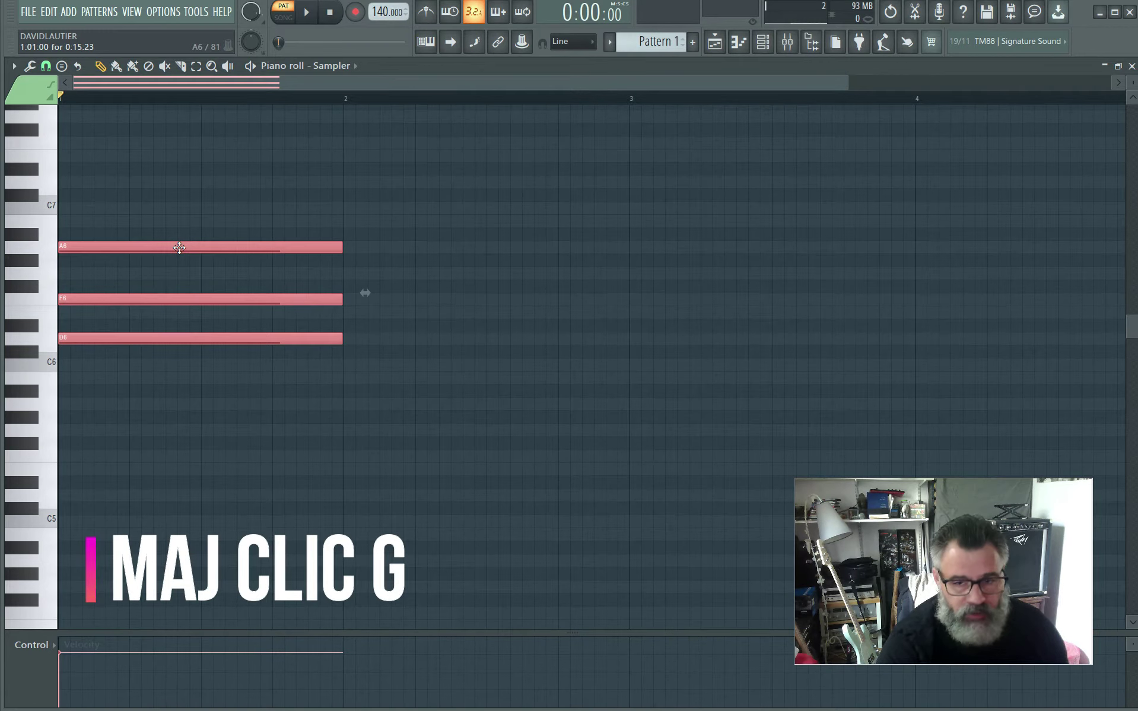
mouse_move(180, 247)
left_mouse_down("shift")
mouse_move(764, 256)
mouse_move(574, 261)
mouse_move(600, 290)
mouse_move(533, 289)
mouse_move(475, 315)
mouse_move(466, 291)
mouse_move(457, 313)
mouse_move(467, 313)
left_mouse_up("shift")
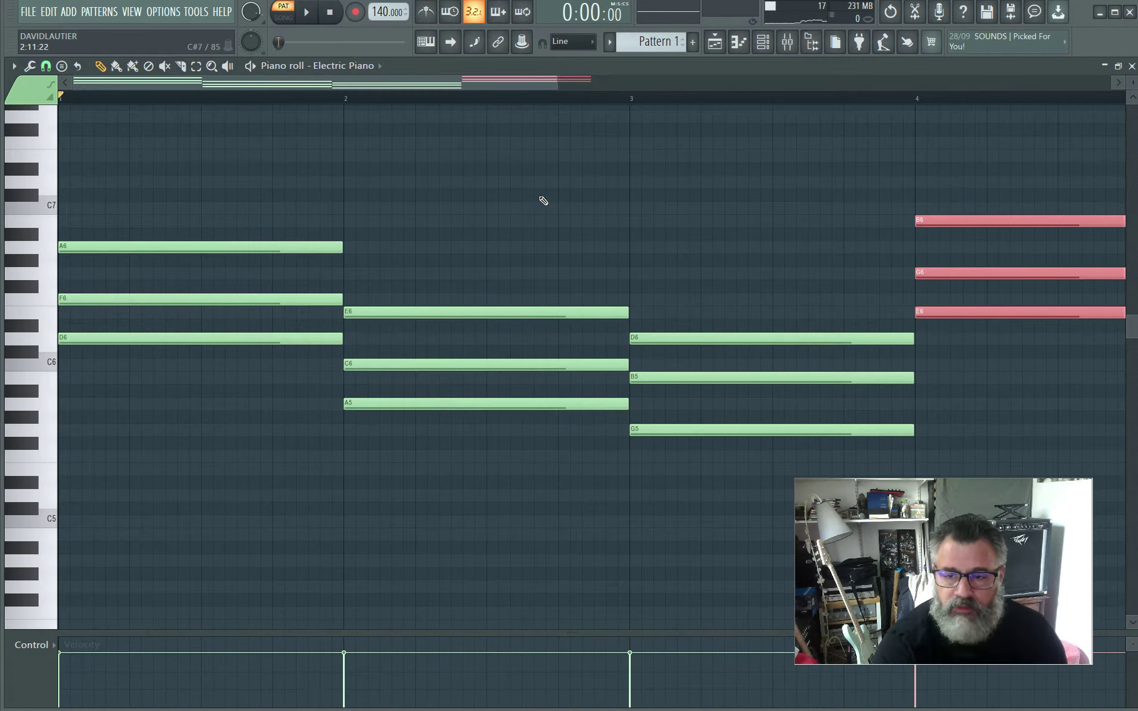
key("space")
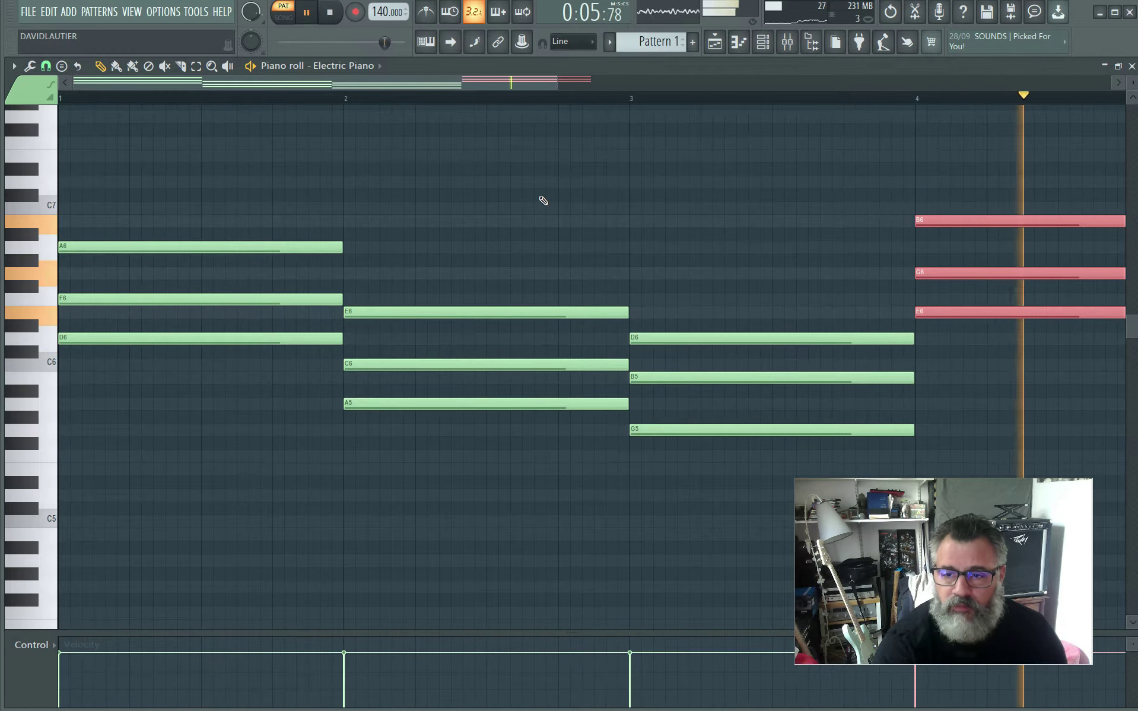
key("space")
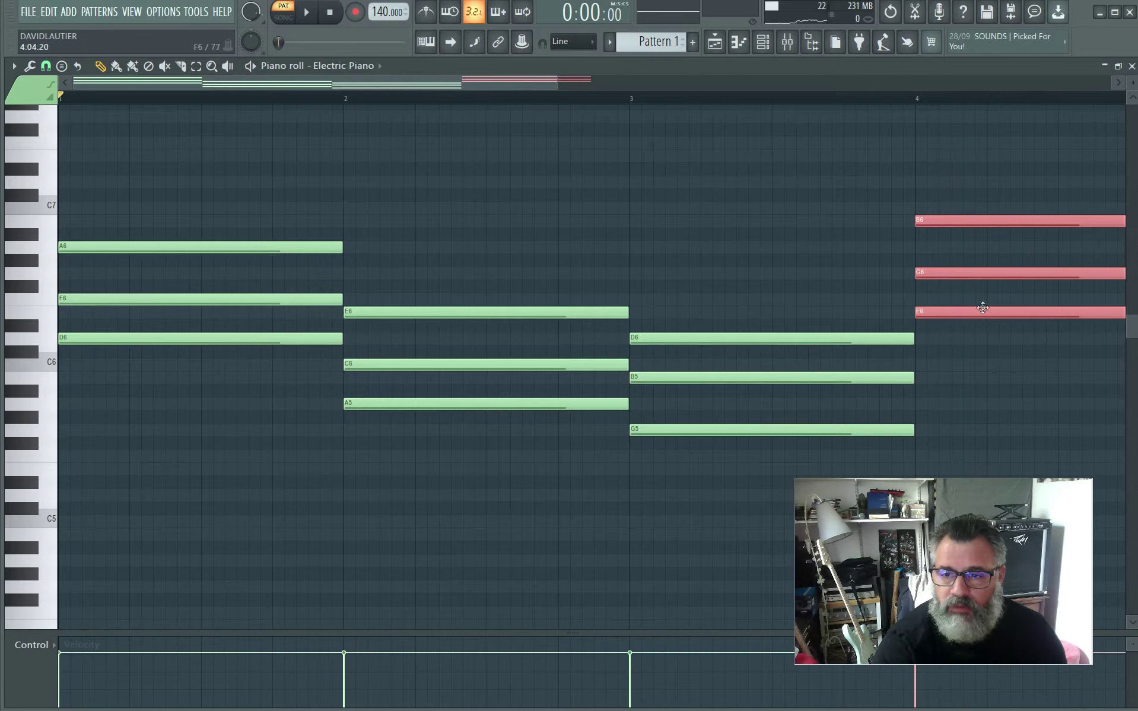
left_click(775, 175)
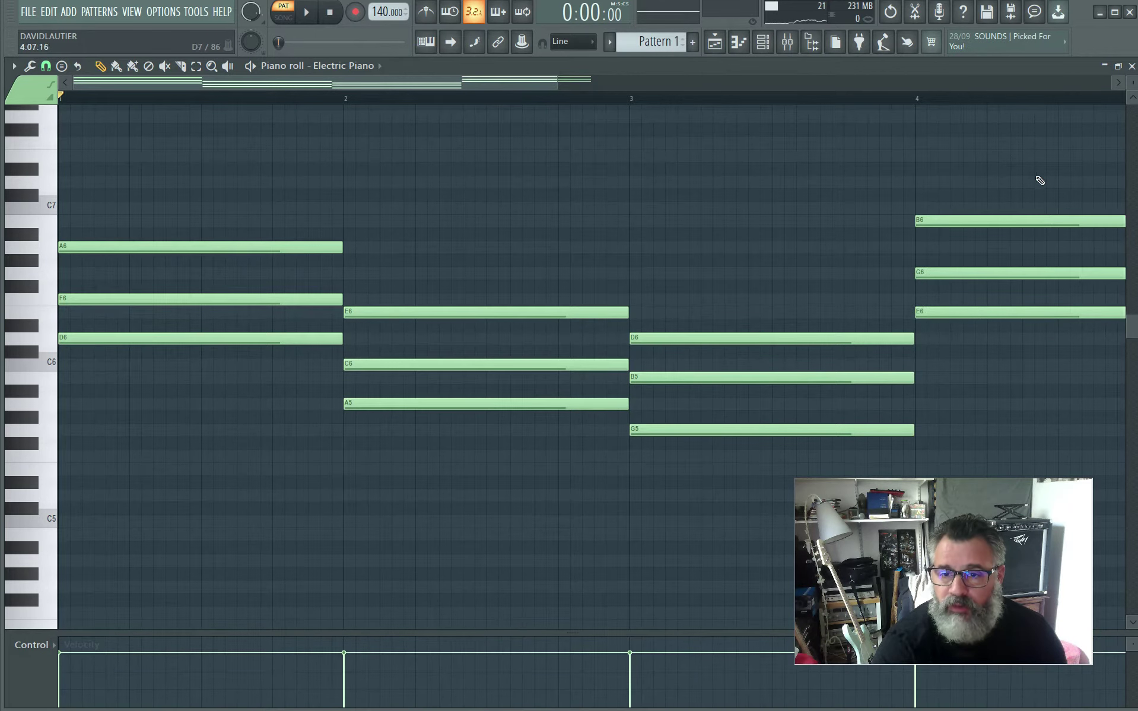
- Transpose the bar 4 chord down one octave to E5, G5 and B5, and play the pattern
left_click_drag(1030, 163, 1032, 384)
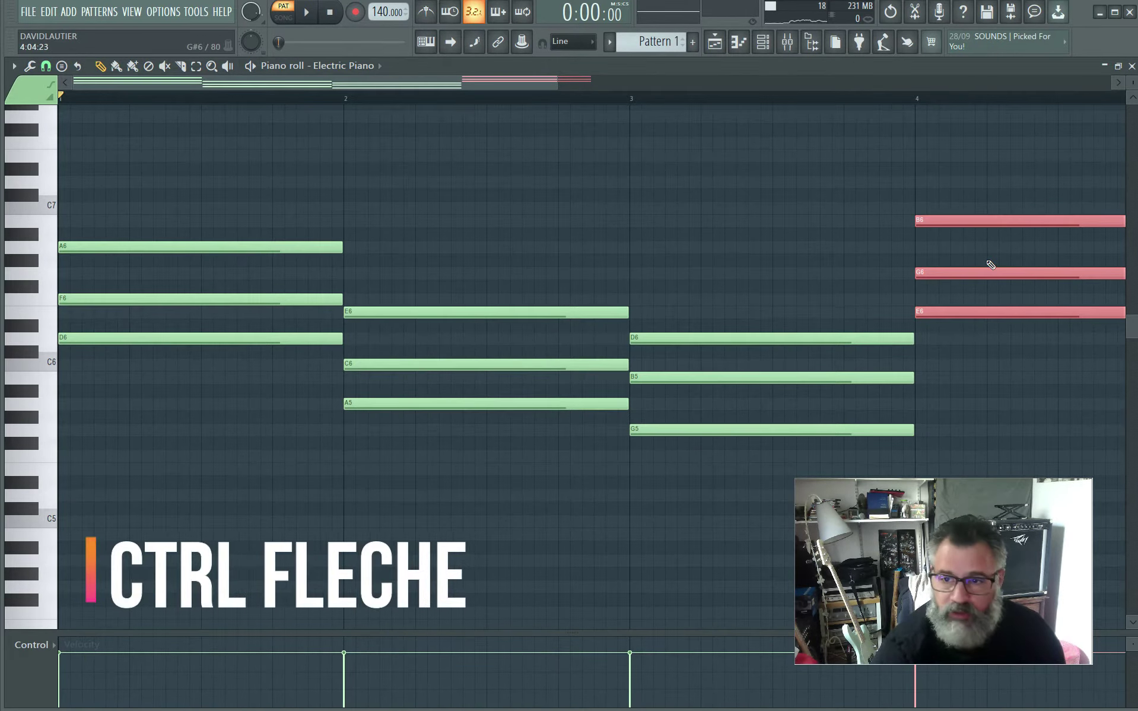
key("ctrl+Down")
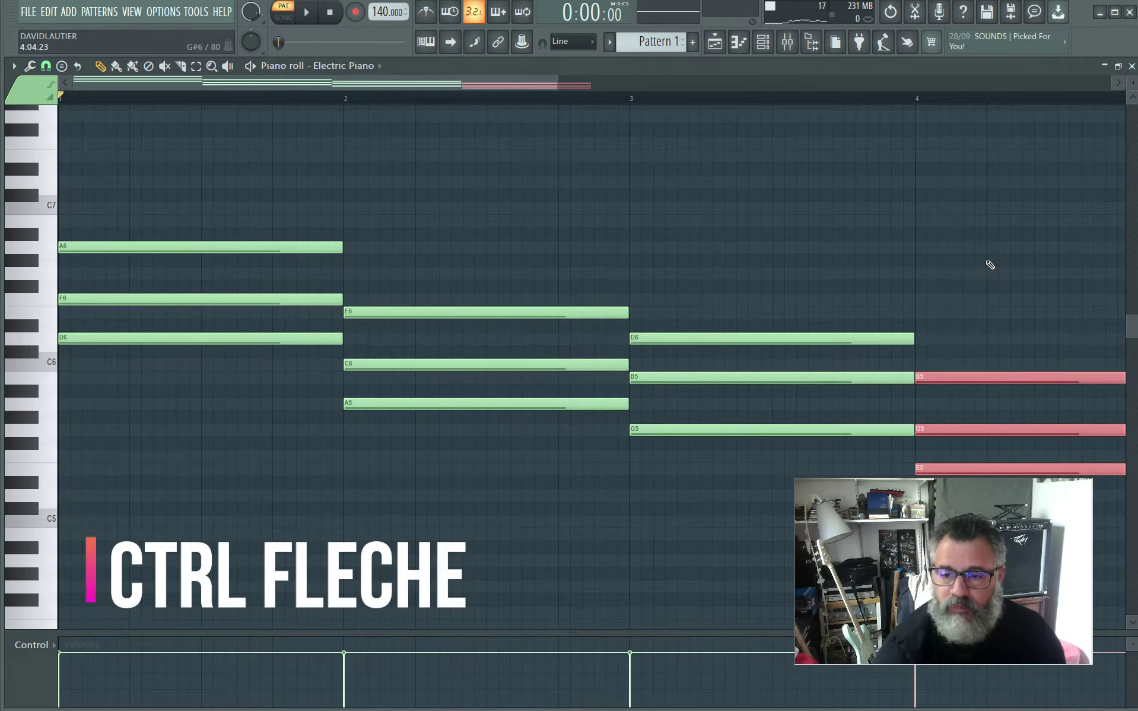
key("space")
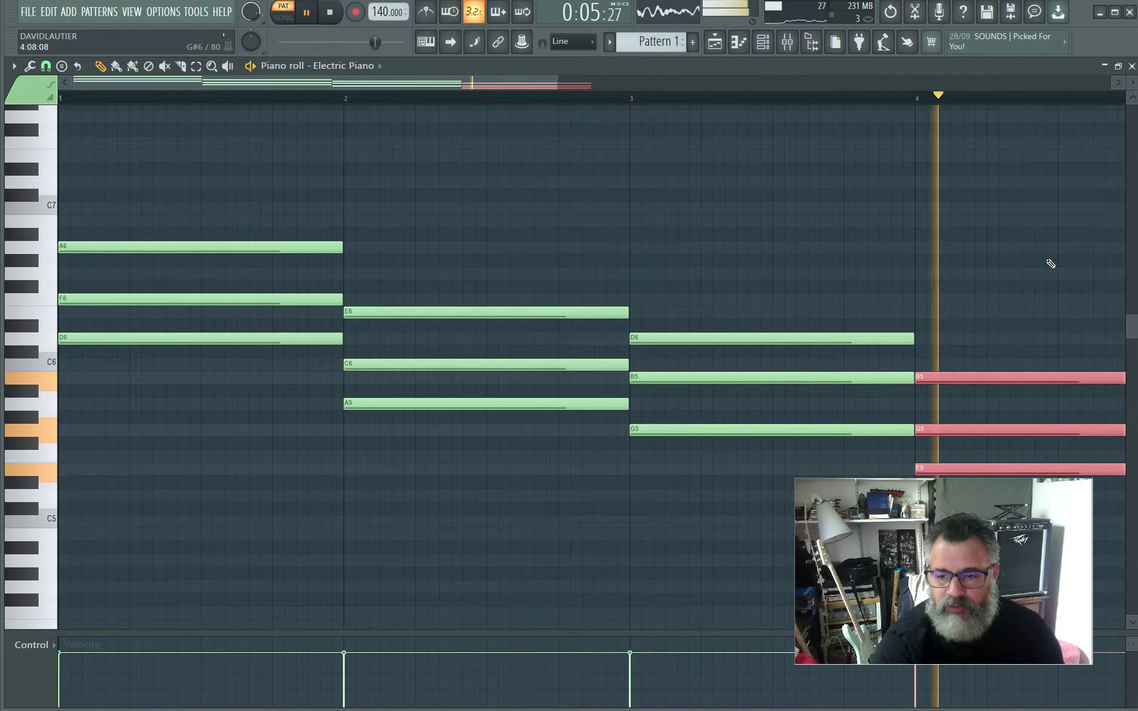
key("space")
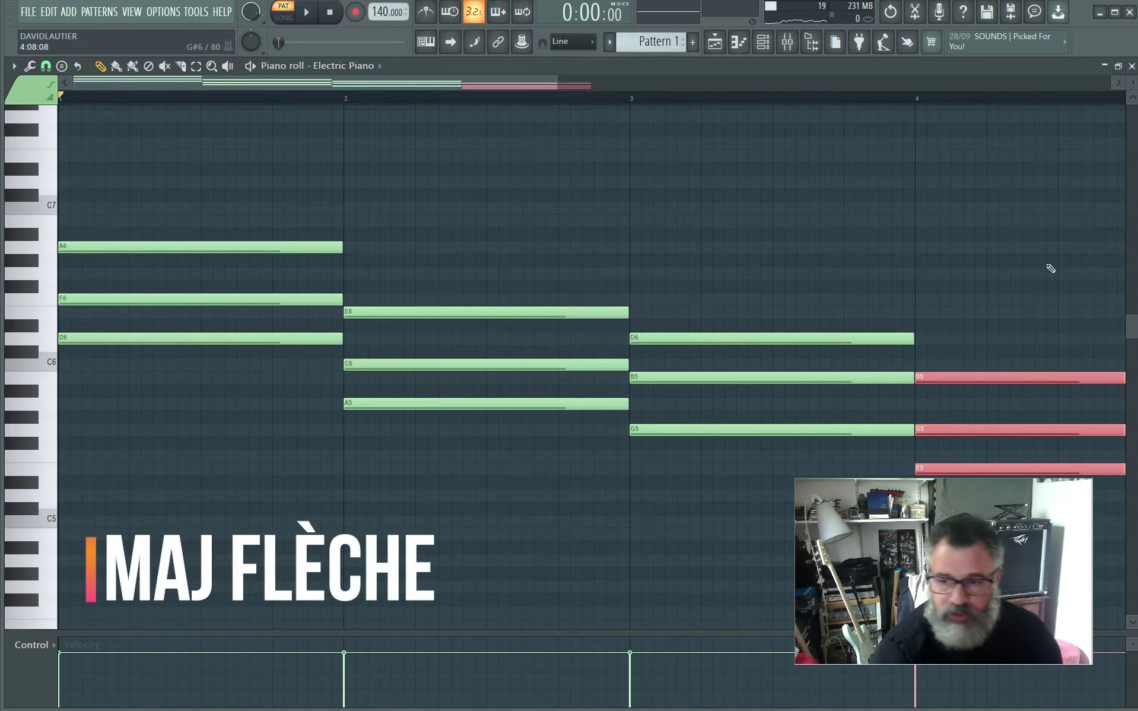
- Raise the bar 4 chord five semitones to A5, C6 and E6, and play the pattern
key("shift+Up")
key("shift+Up")
key("shift+Up")
key("shift+Up")
key("shift+Up")
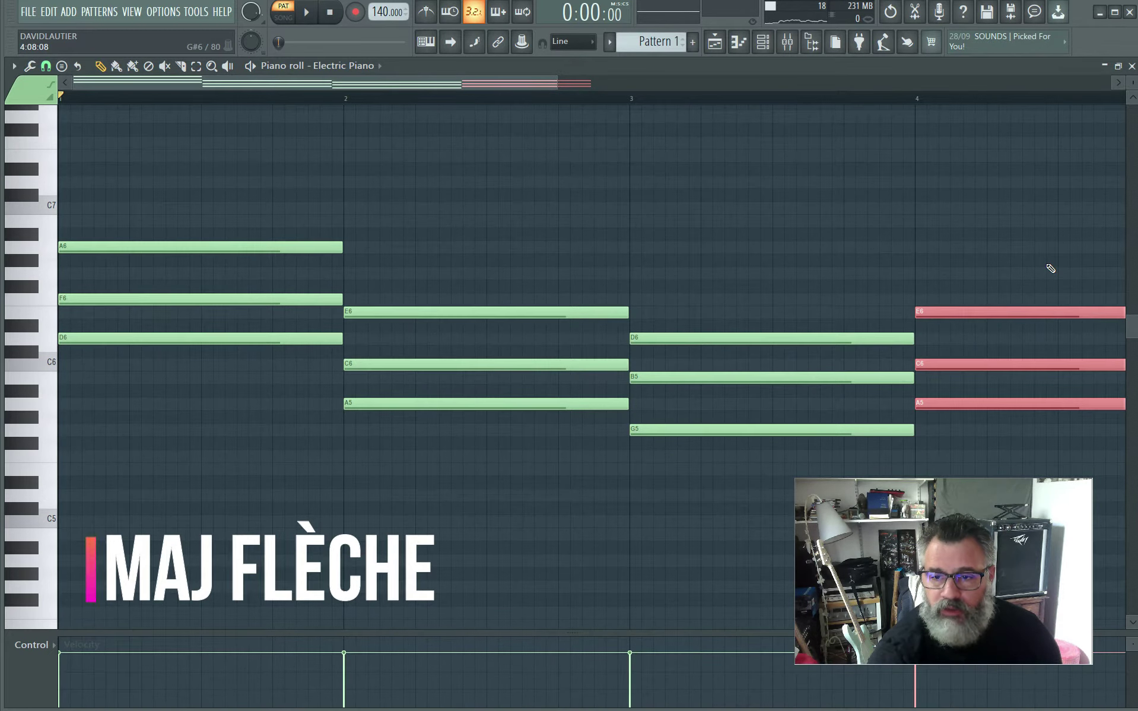
key("space")
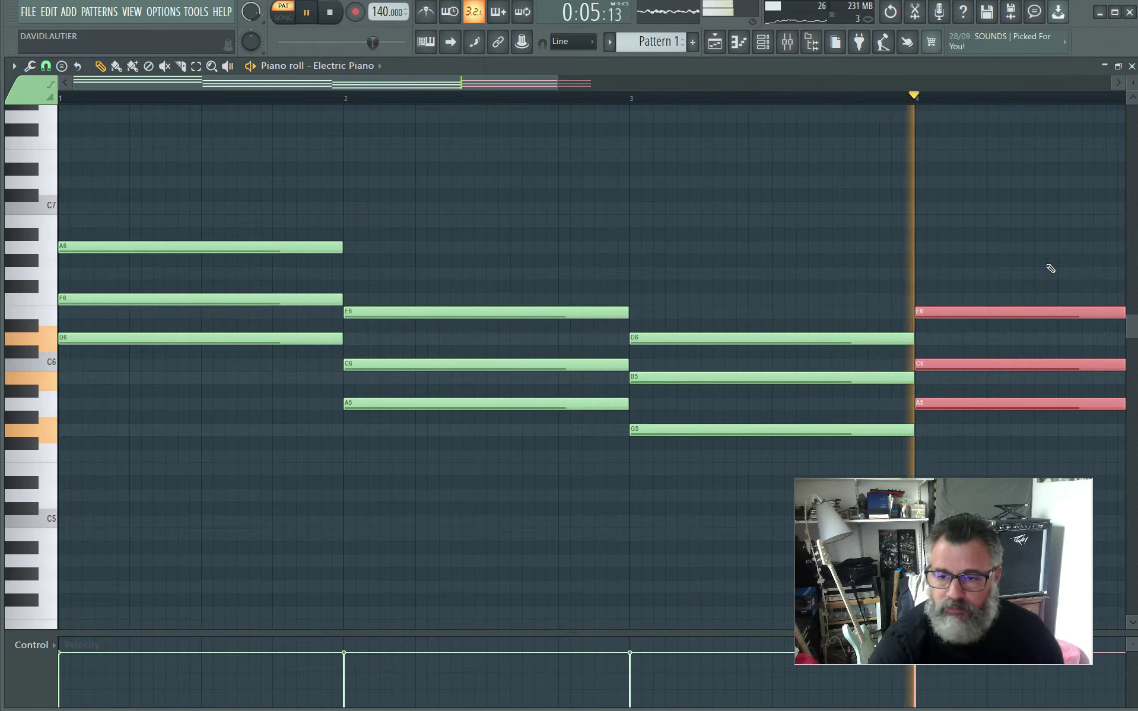
key("space")
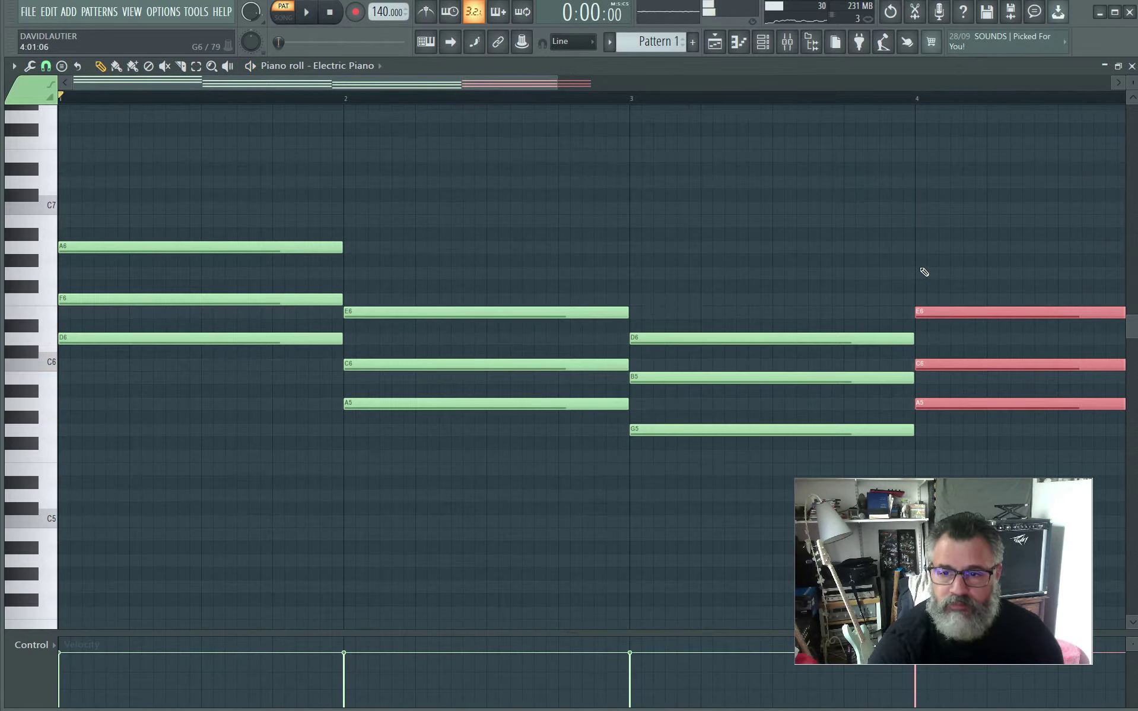
left_click(801, 288)
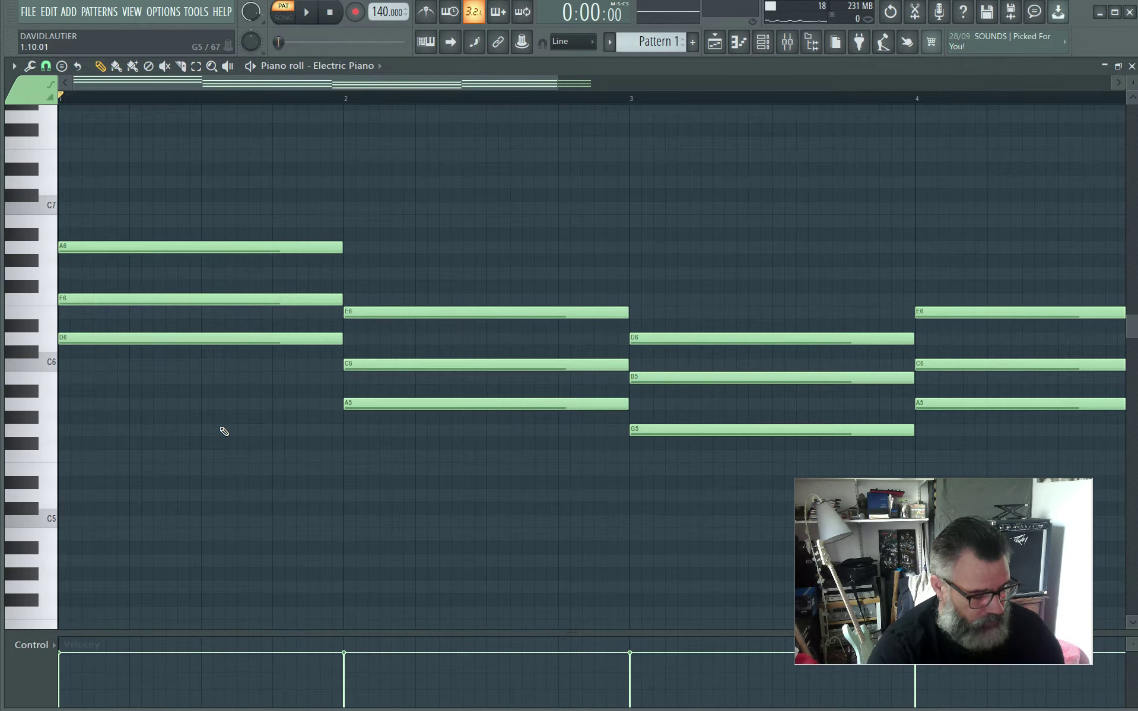
- Transpose the lowest note of each of the four chords down one octave, and play the pattern
key("e")
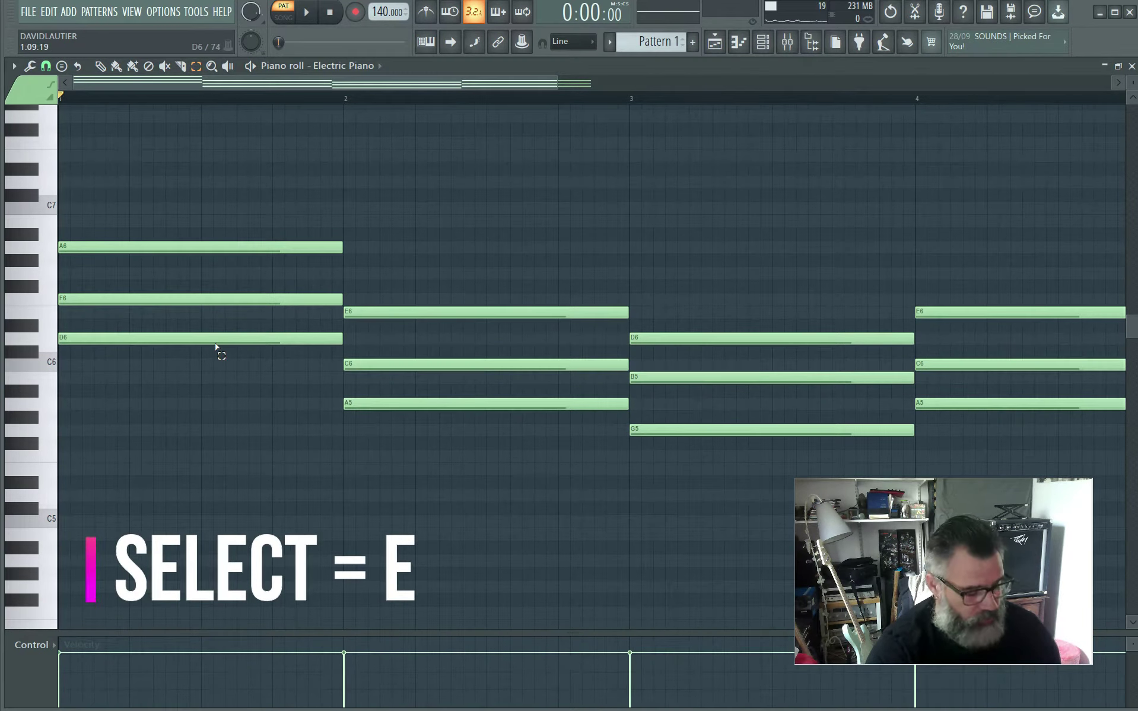
left_click(190, 339)
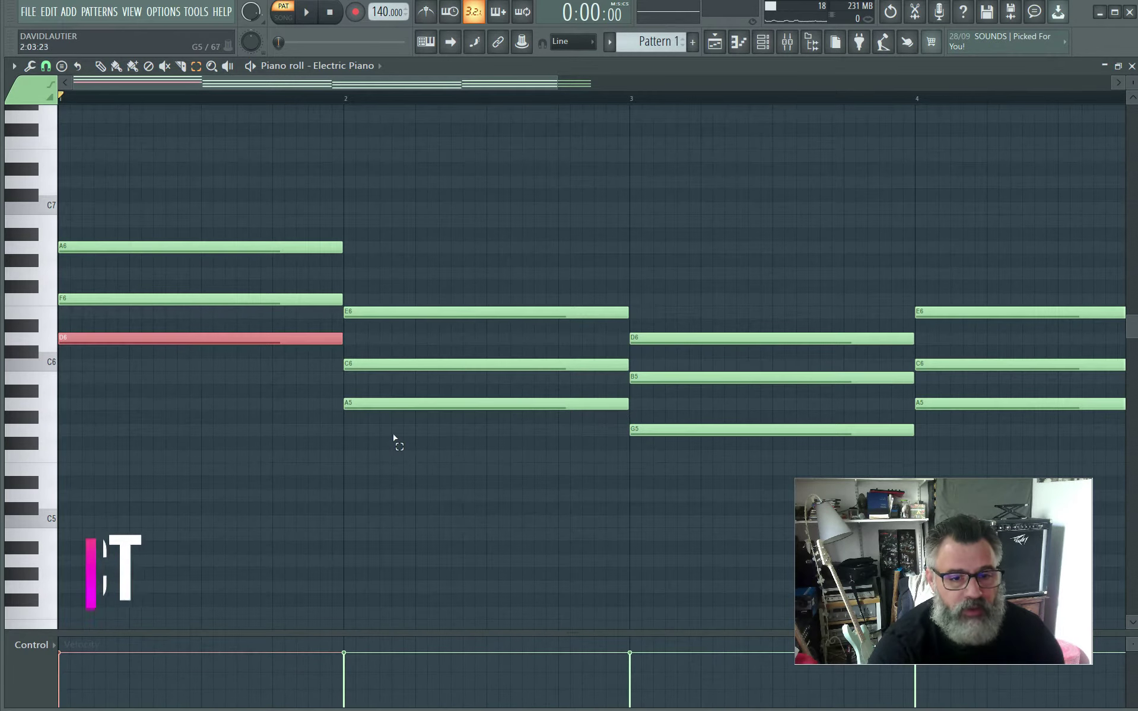
left_click(381, 404, "shift")
left_click(697, 429, "shift")
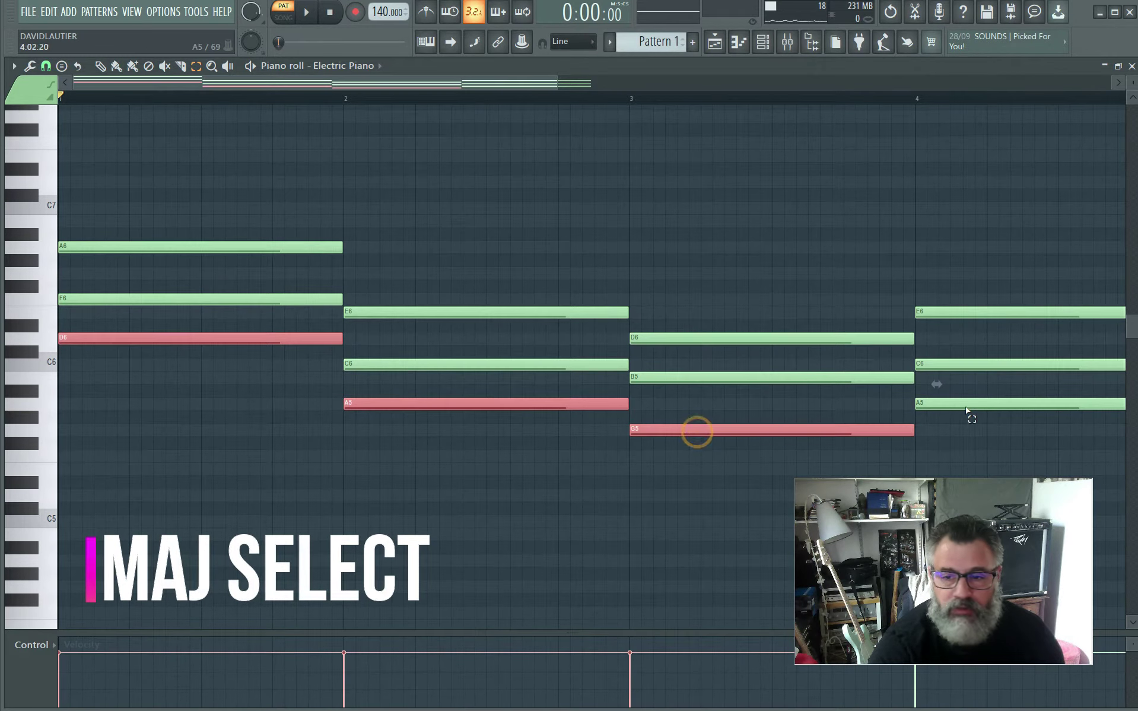
left_click(965, 406, "shift")
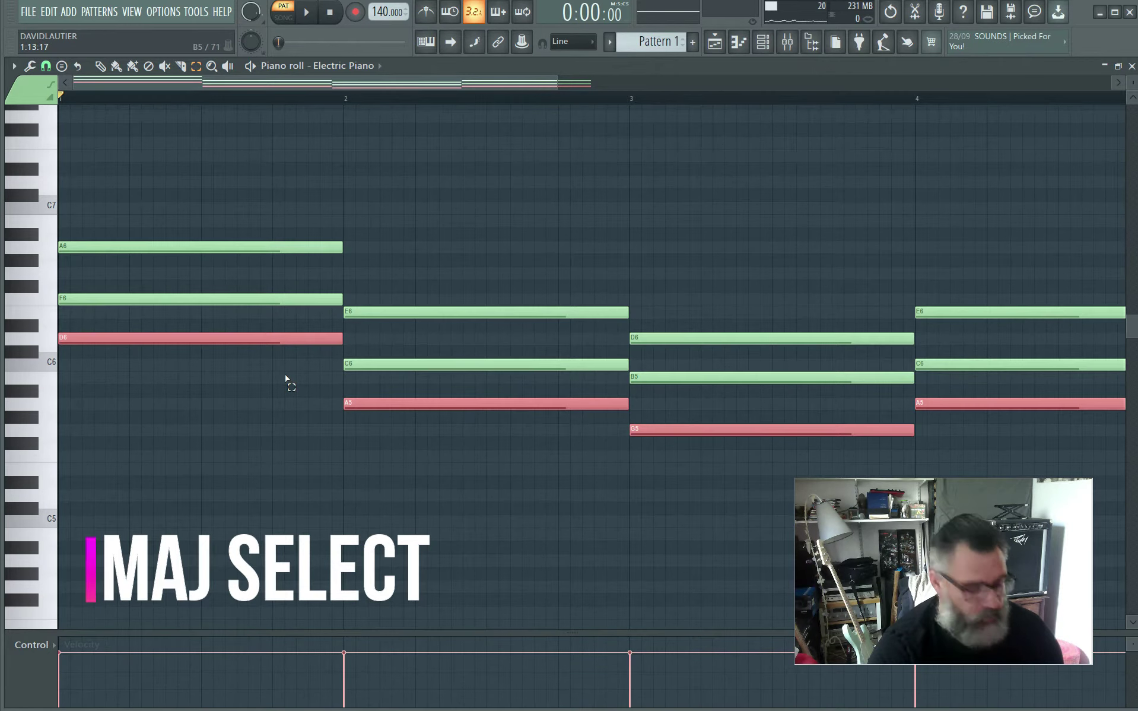
key("ctrl+Down")
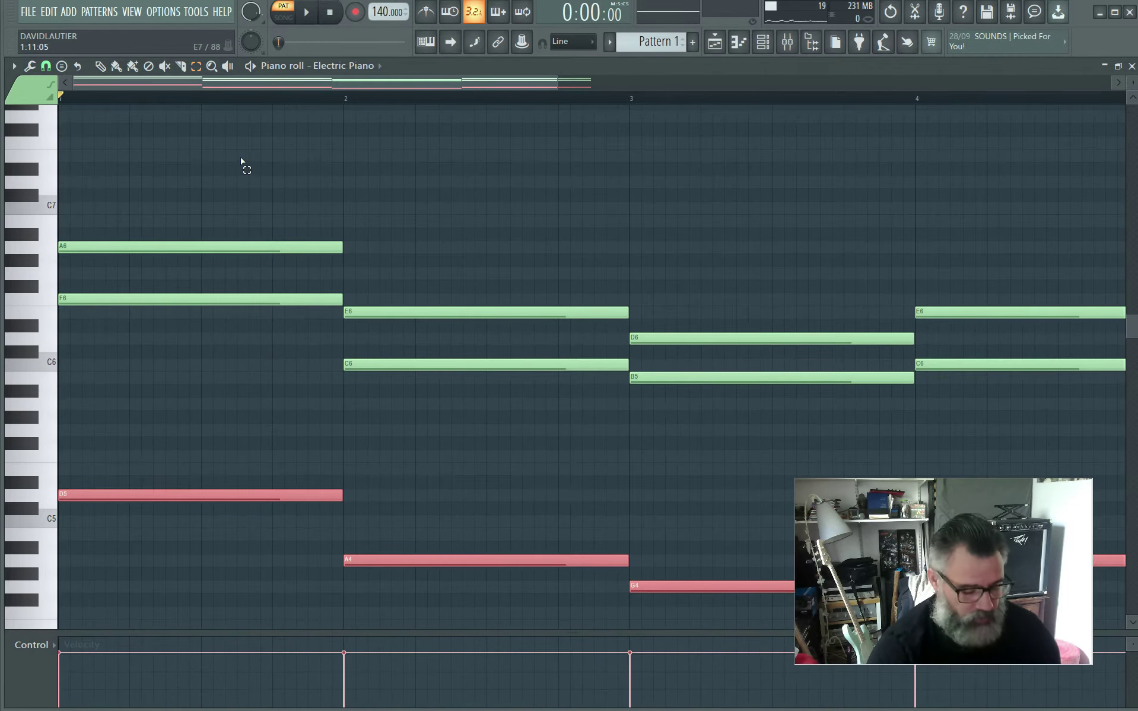
key("space")
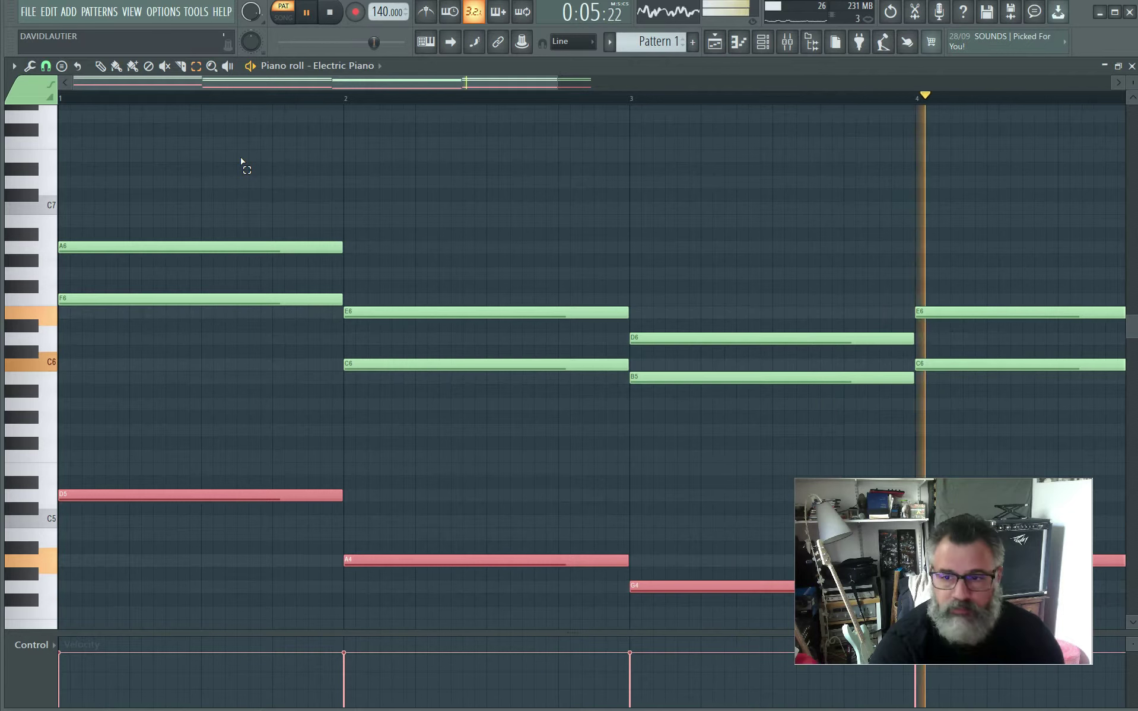
key("space")
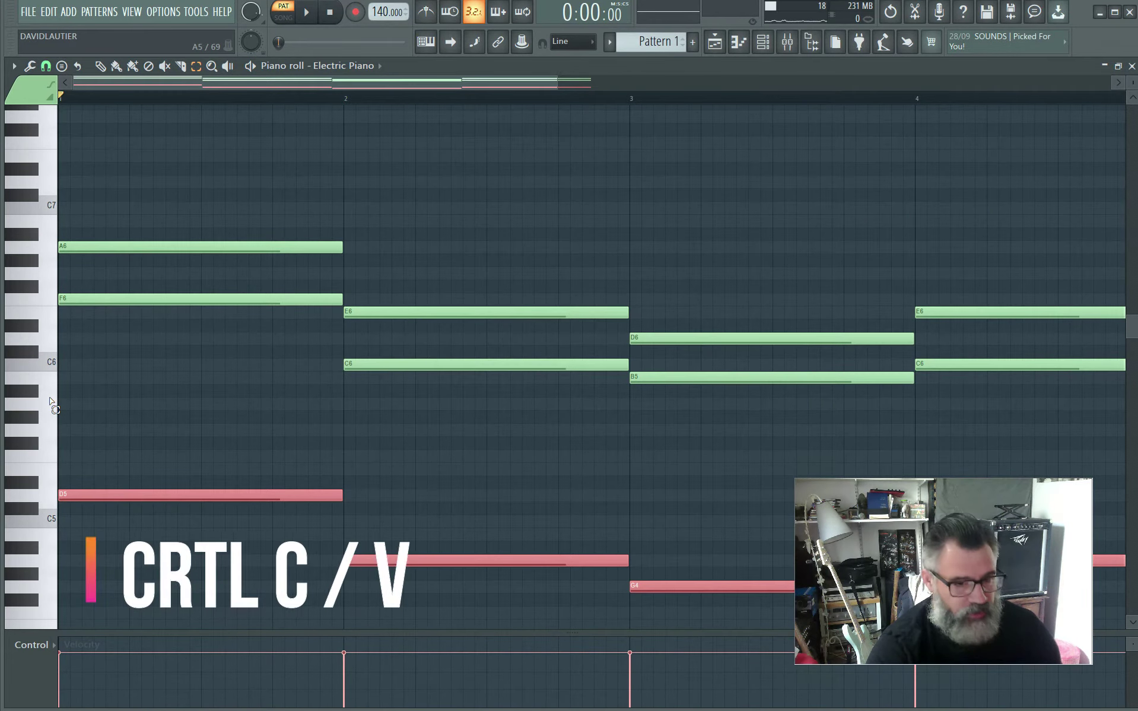
- Copy the four bass notes and paste a duplicate set transposed up one octave
key("ctrl+c")
key("ctrl+v")
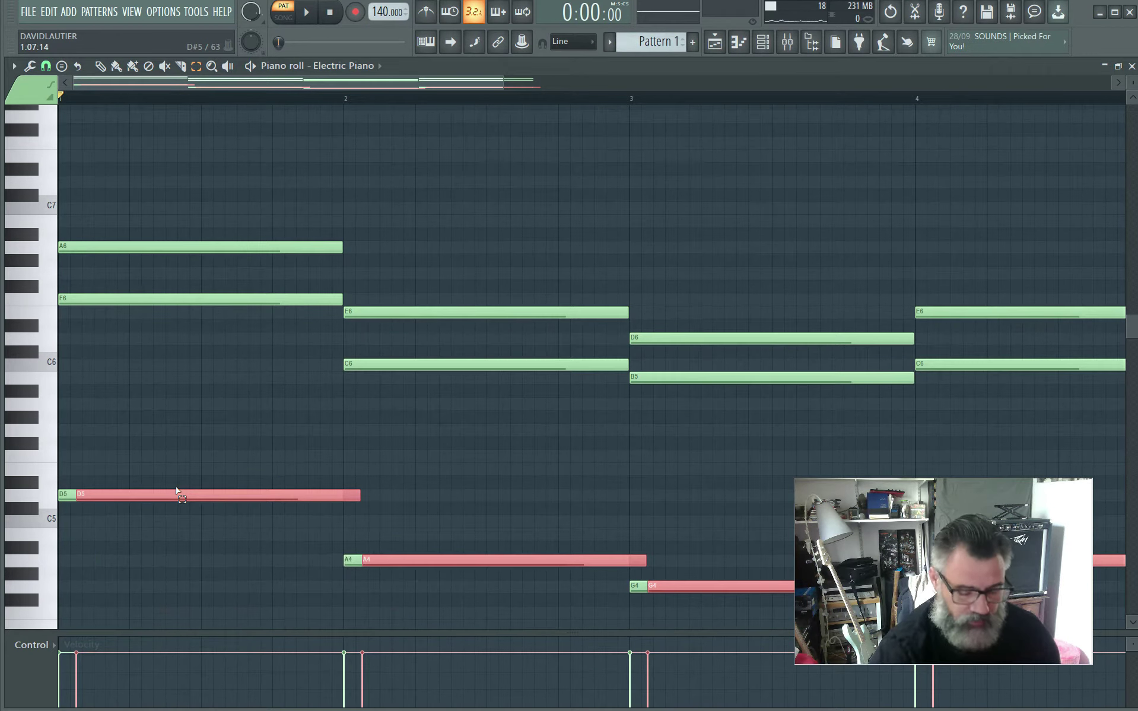
key("ctrl+Up")
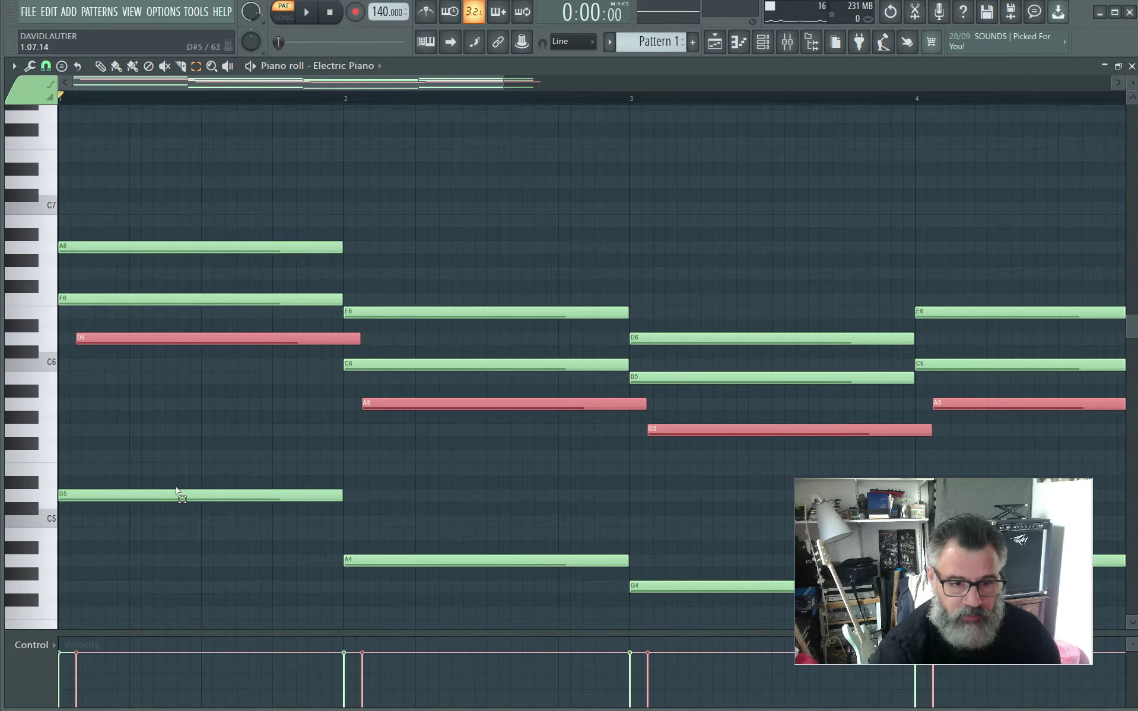
- Shift the four duplicated notes D6, A5, G5 and A5 back to the start of their bars, and play the pattern
left_click(212, 339, "ctrl")
left_click(427, 406, "ctrl+shift")
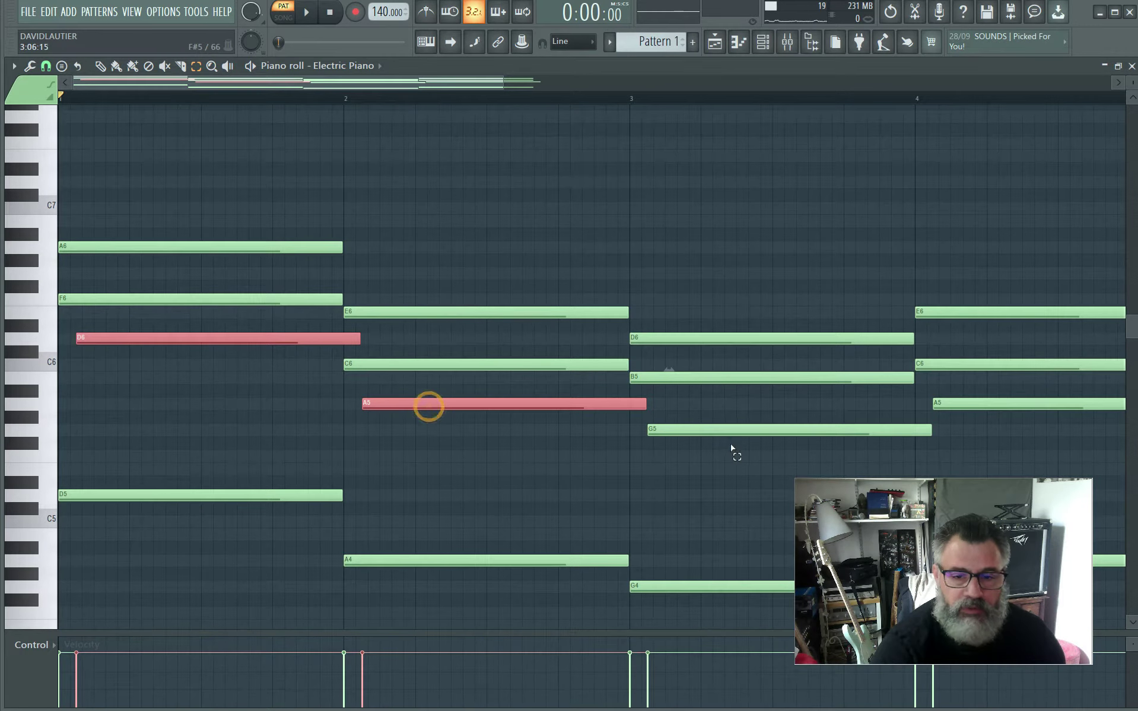
left_click(739, 434, "ctrl+shift")
left_click(950, 402, "ctrl+shift")
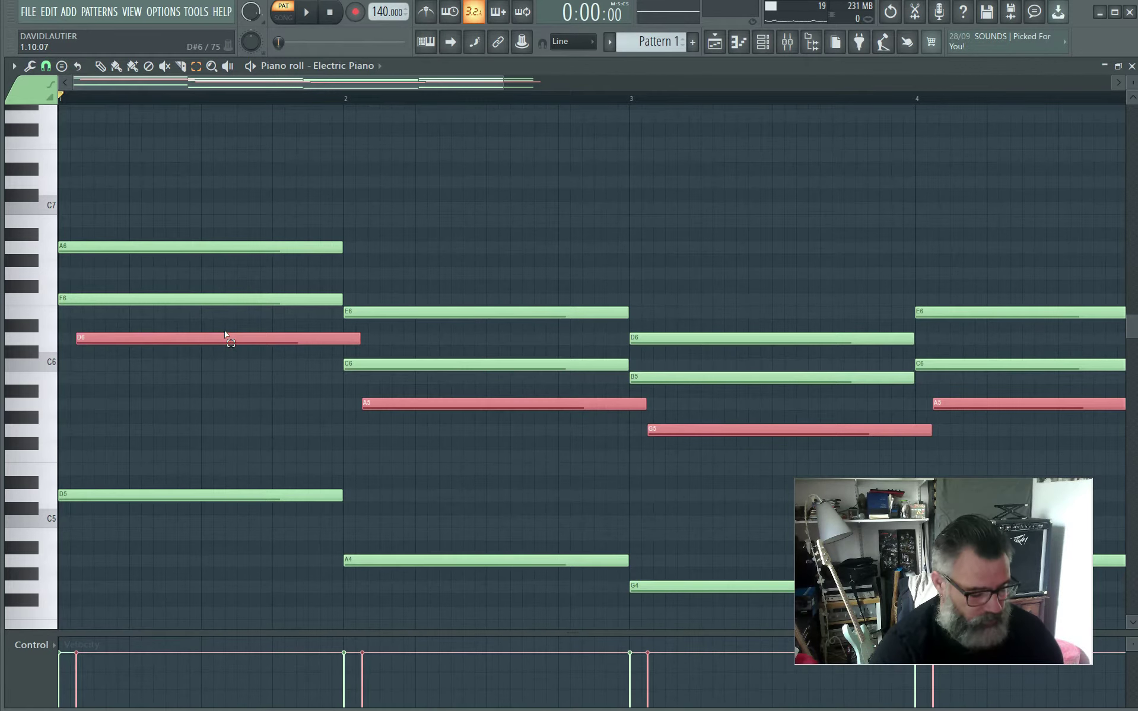
key("b")
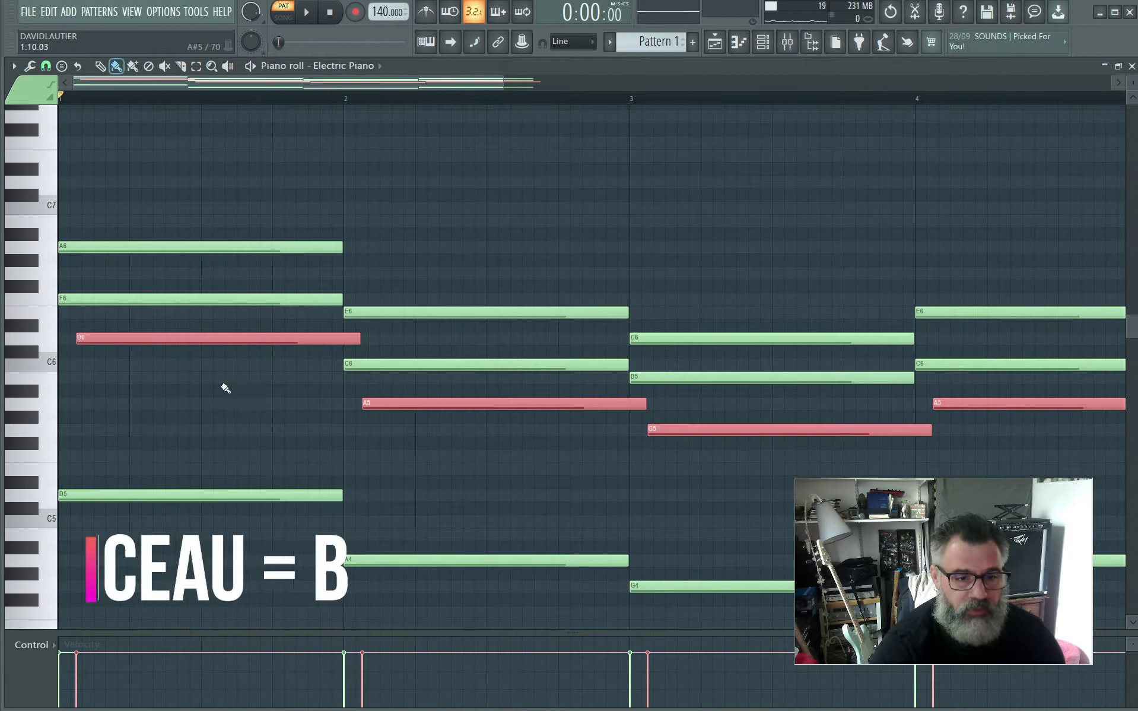
left_click_drag(204, 341, 185, 341)
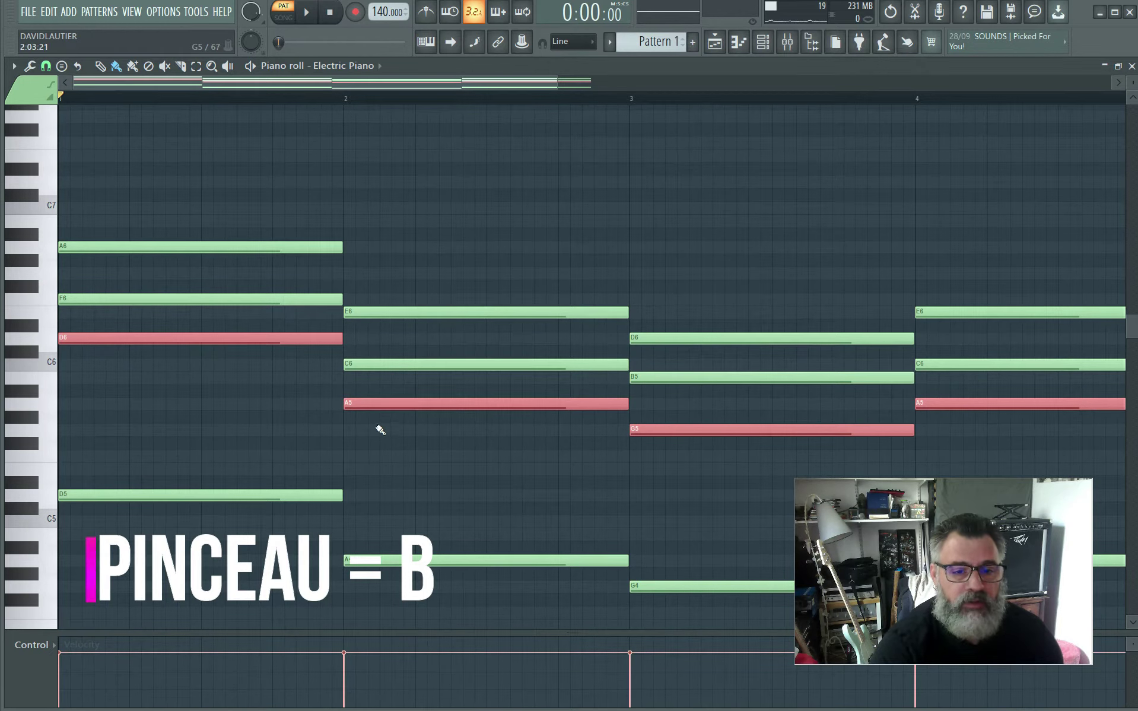
key("space")
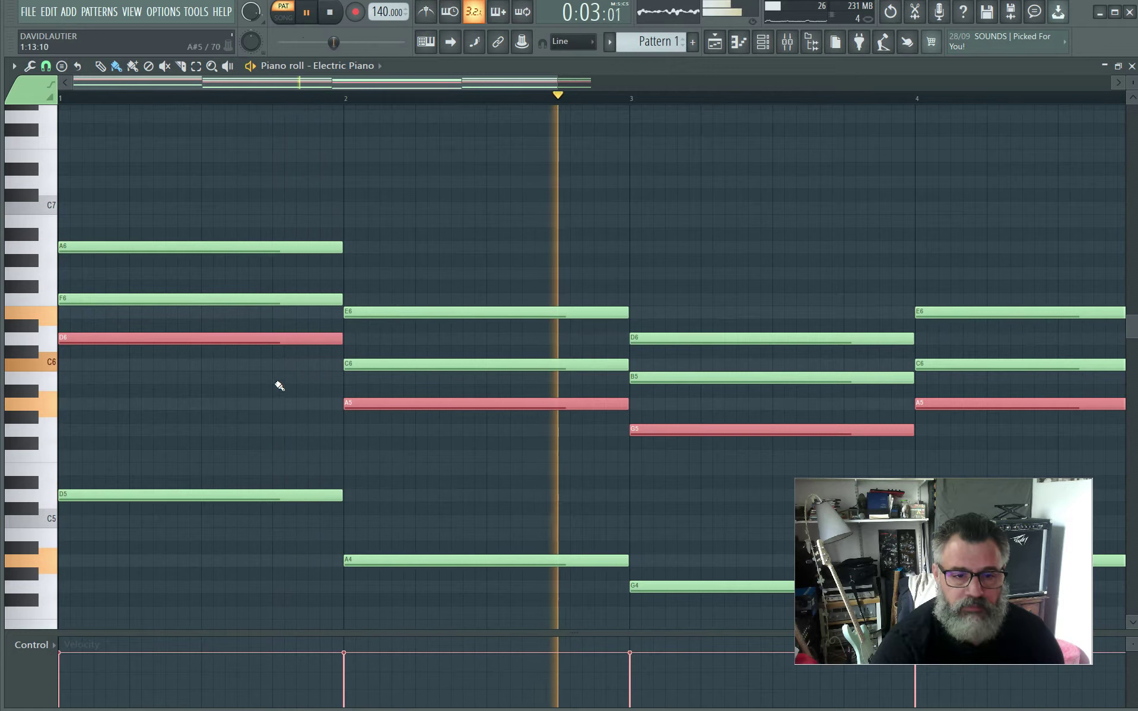
left_click_drag(237, 338, 309, 341)
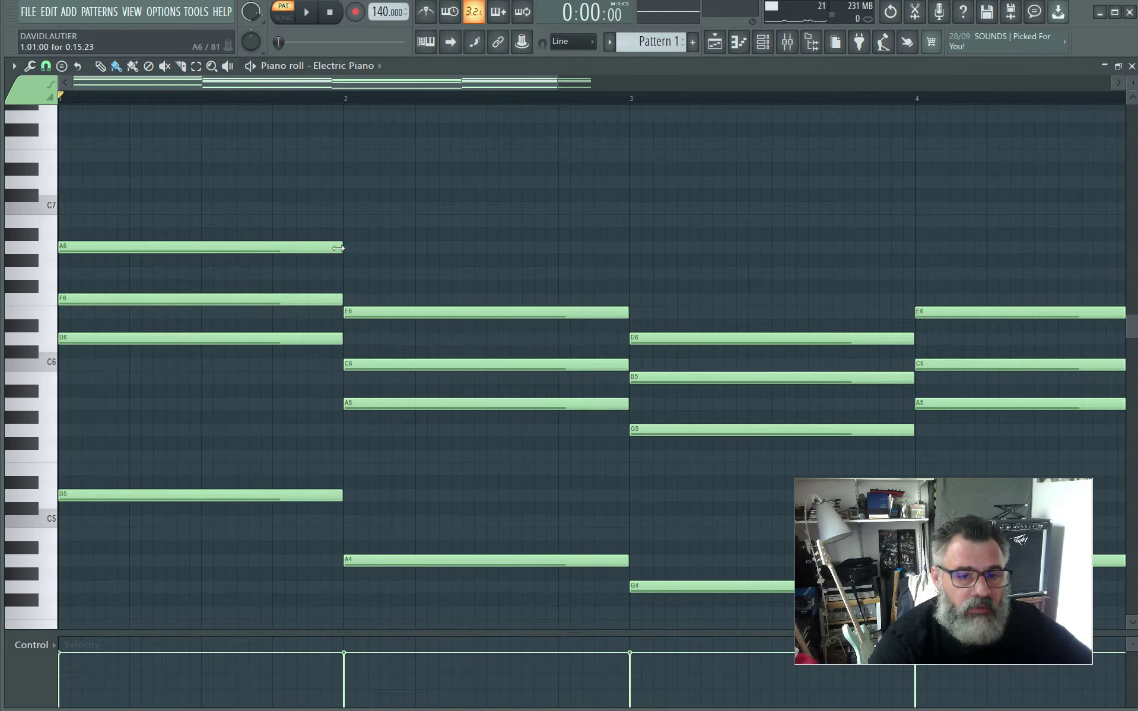
- Slice the A6 and F6 notes in bar 1 and the E6, C6 and A5 notes in bar 2 into shorter notes
key("c")
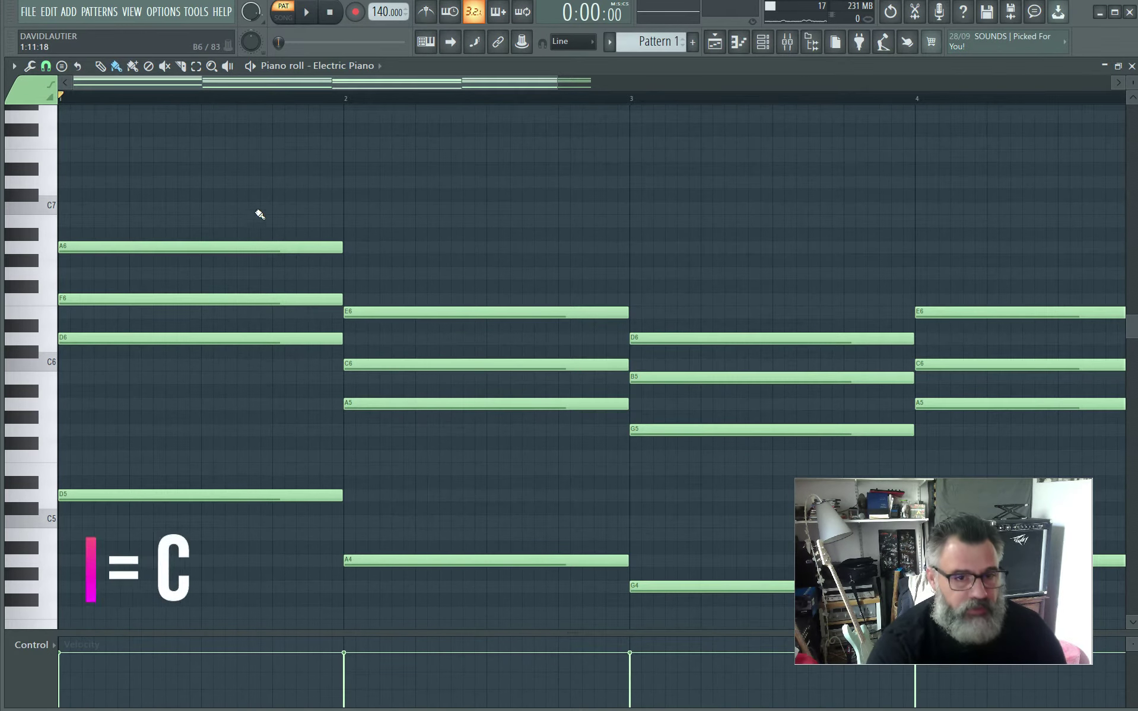
left_click_drag(238, 208, 238, 301)
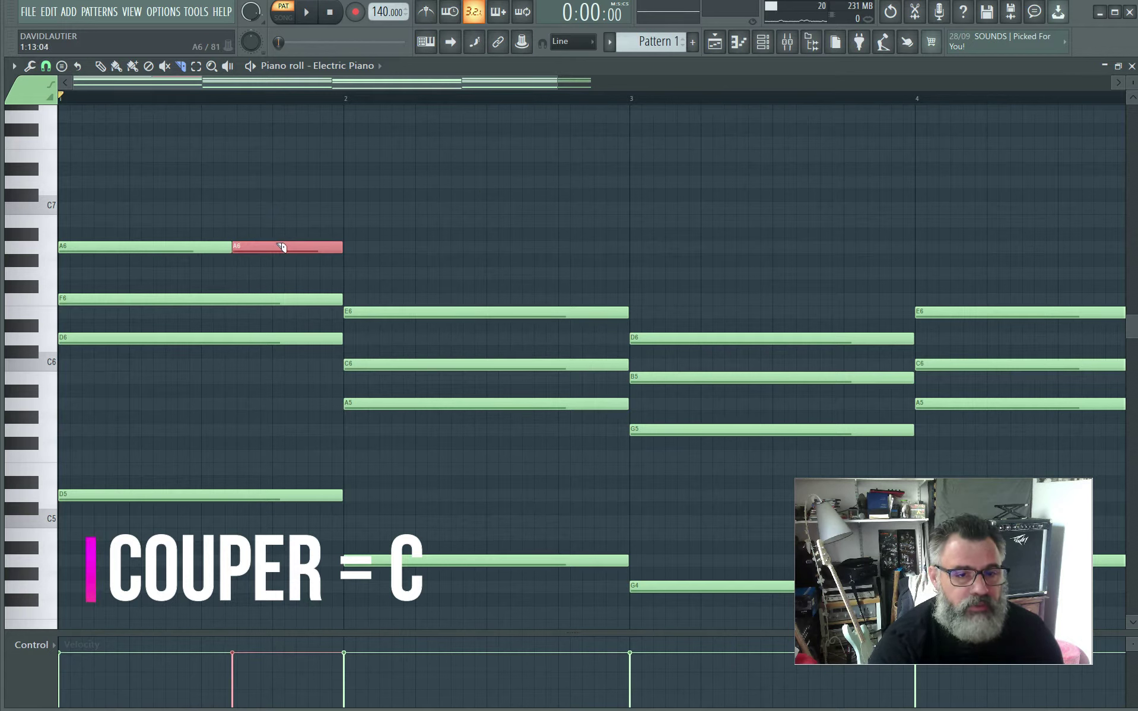
mouse_move(285, 225)
left_mouse_down()
mouse_move(265, 312)
mouse_move(313, 287)
left_mouse_up()
mouse_move(357, 207)
left_mouse_down()
mouse_move(557, 463)
mouse_move(665, 526)
left_mouse_up()
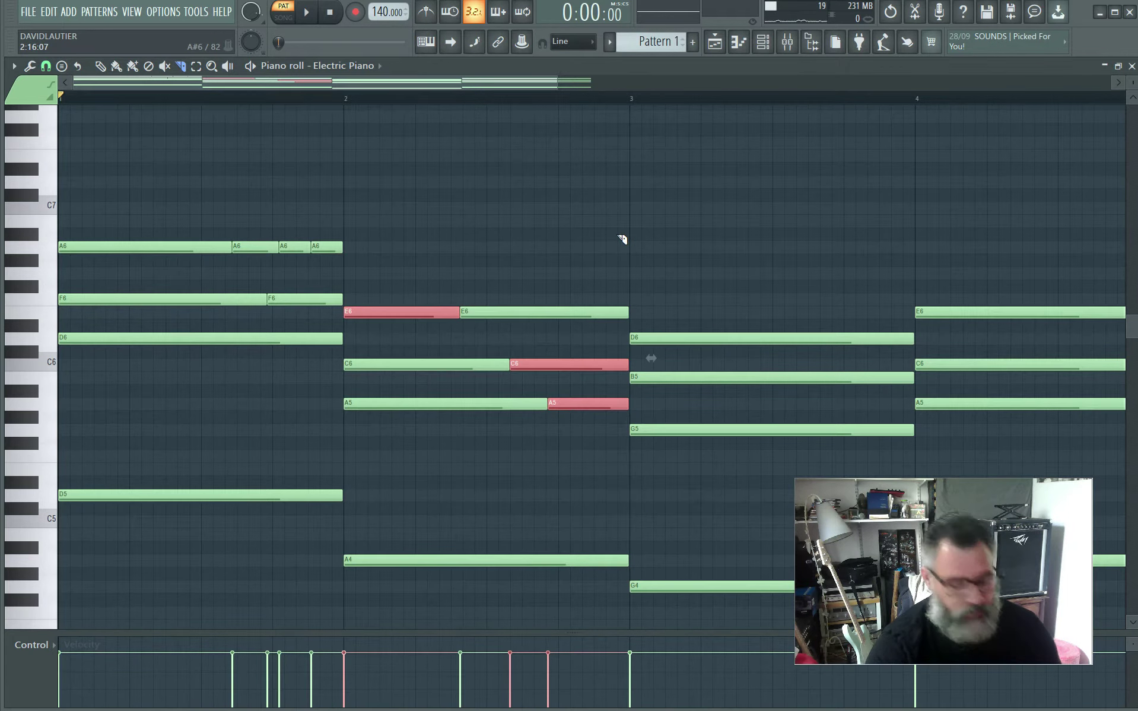
- Make further slices through the upper chord notes in bars 2 to 4 while the pattern plays, and stop playback
key("space")
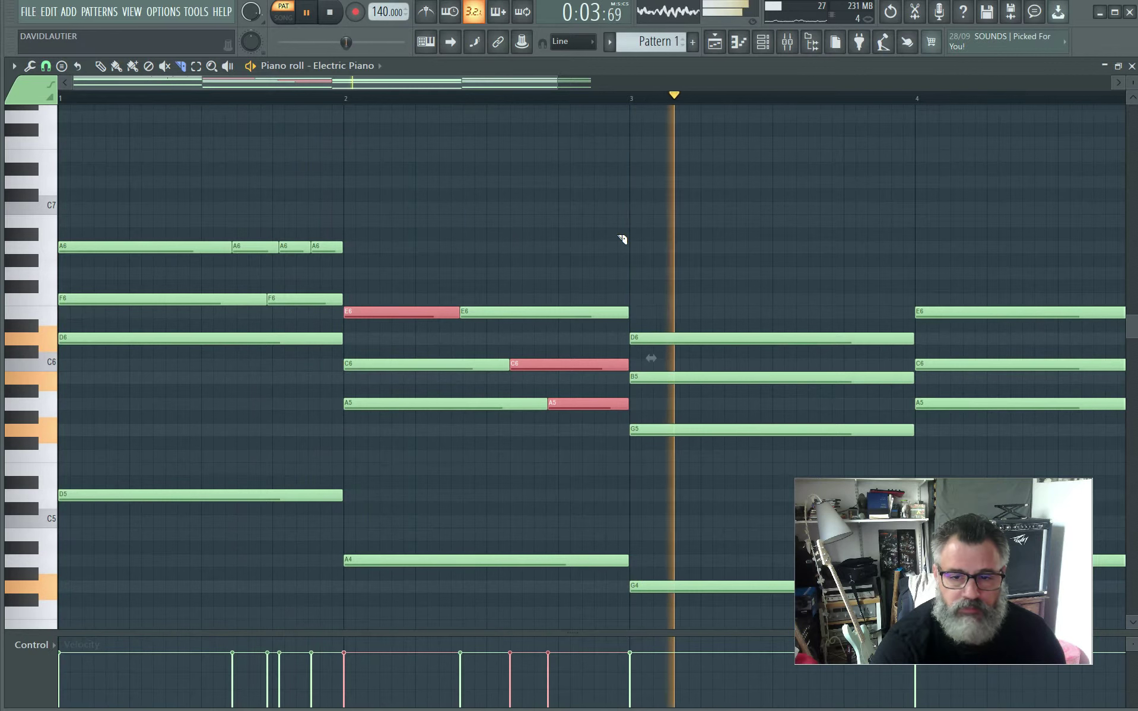
left_click_drag(825, 296, 596, 548)
key("space")
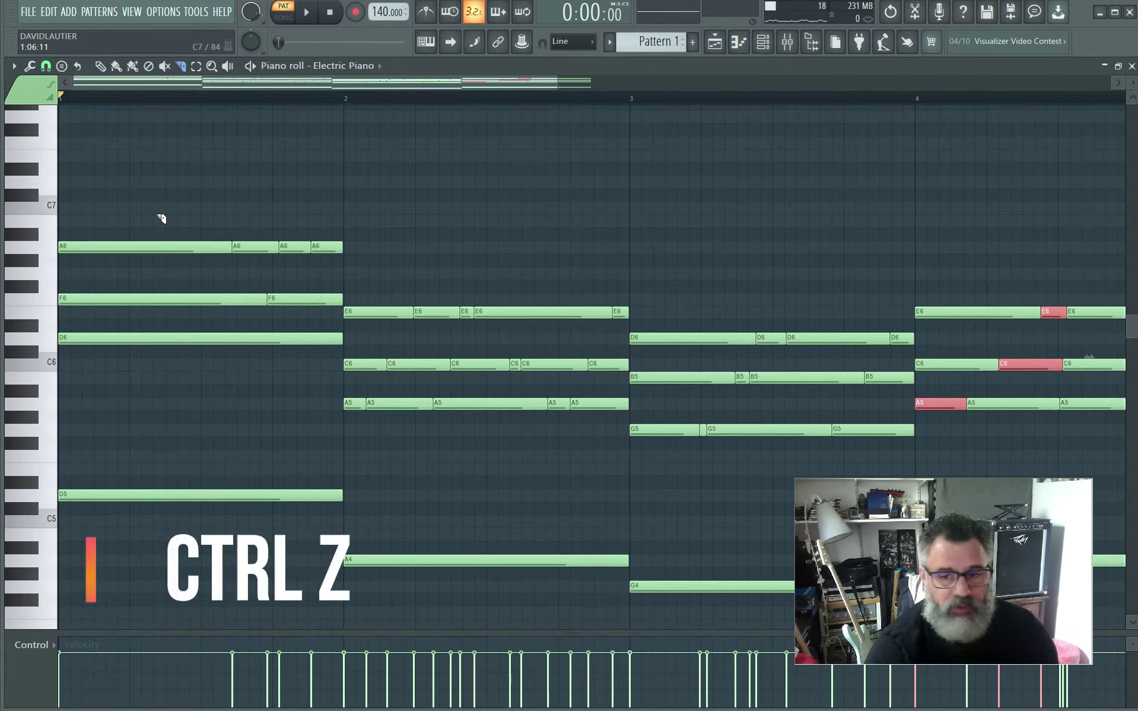
- Undo the last slices through the E6, C6 and A5 notes in bar 4
key("ctrl+z")
key("ctrl+z")
key("ctrl+z")
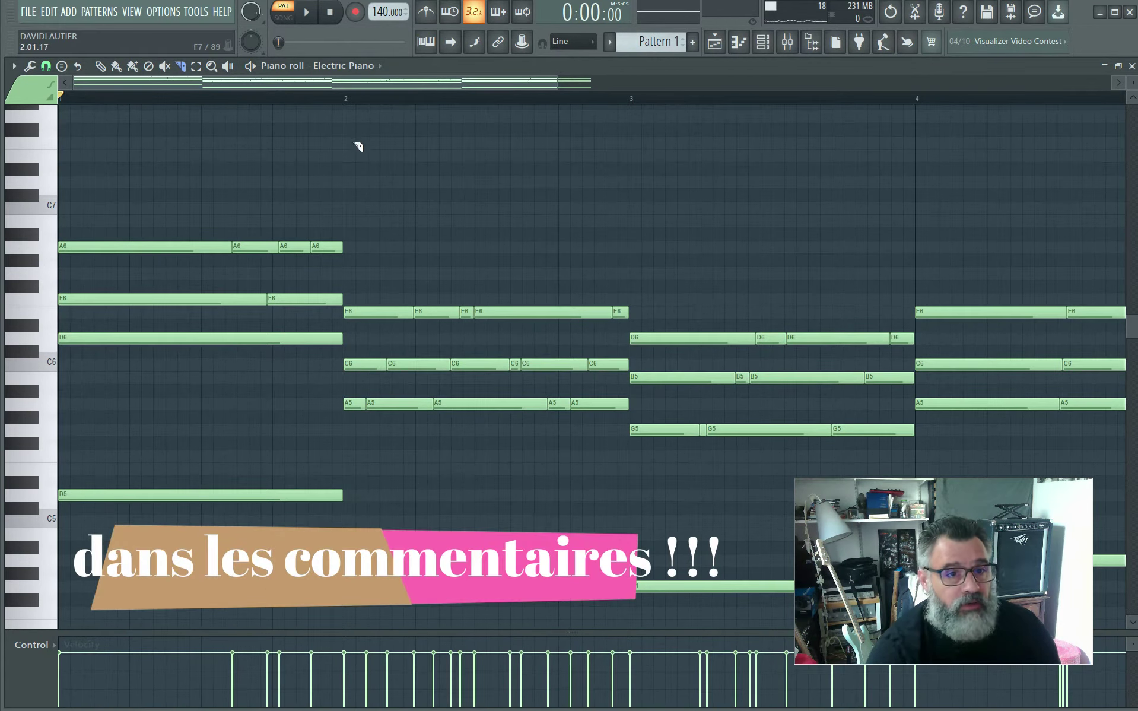
- Select the D6 note in bar 1, apply the arpeggiator with its default pattern, and play the pattern briefly
key("b")
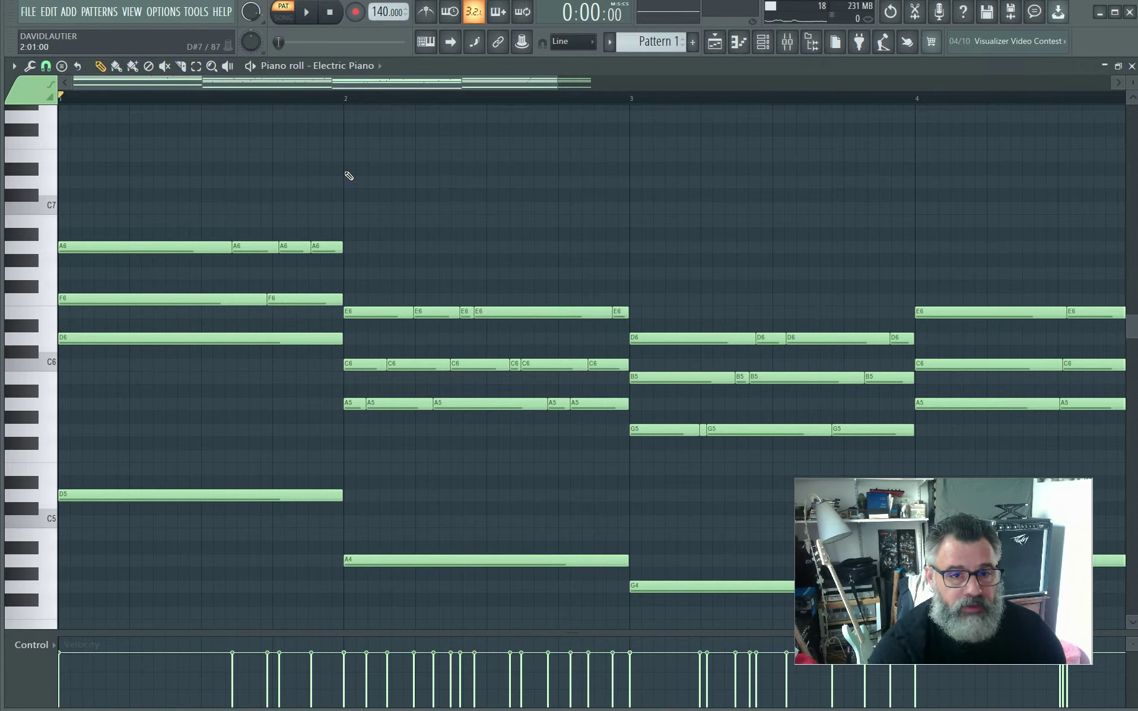
key("e")
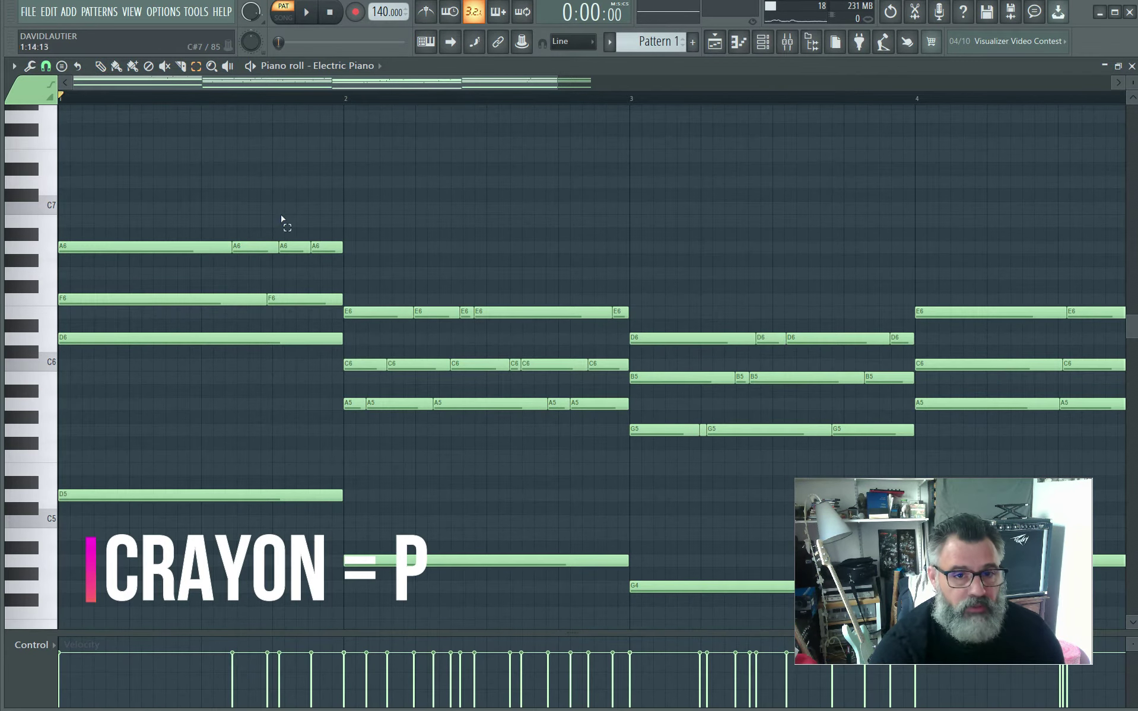
left_click(145, 341)
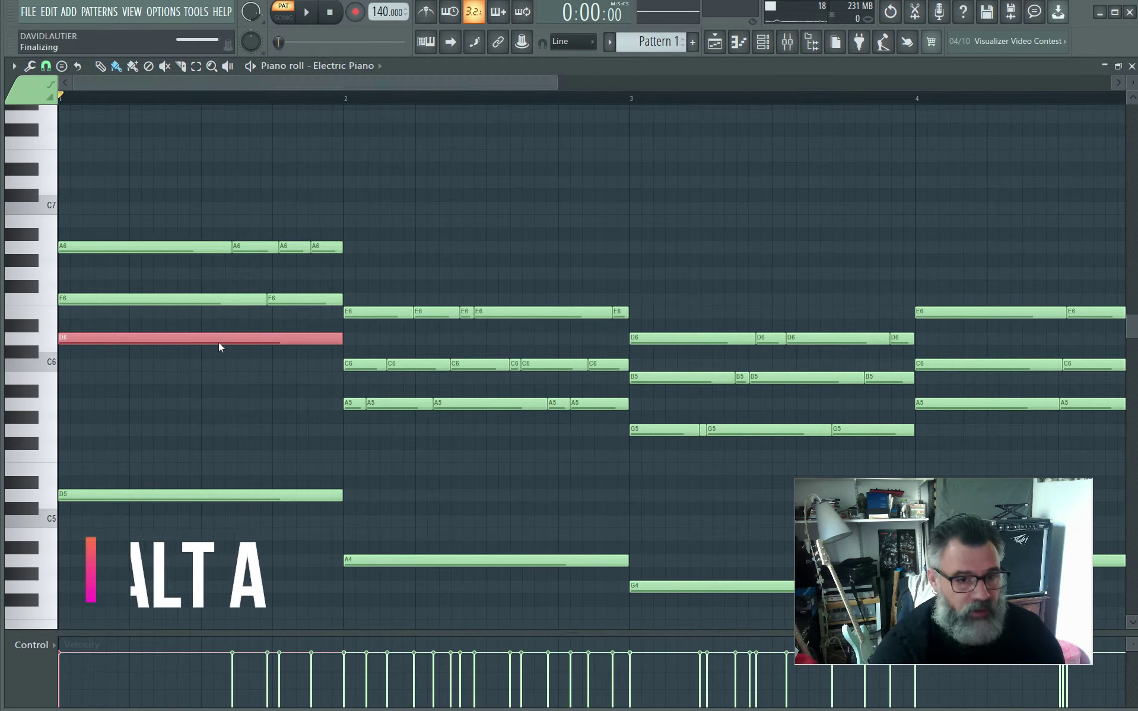
key("alt+a")
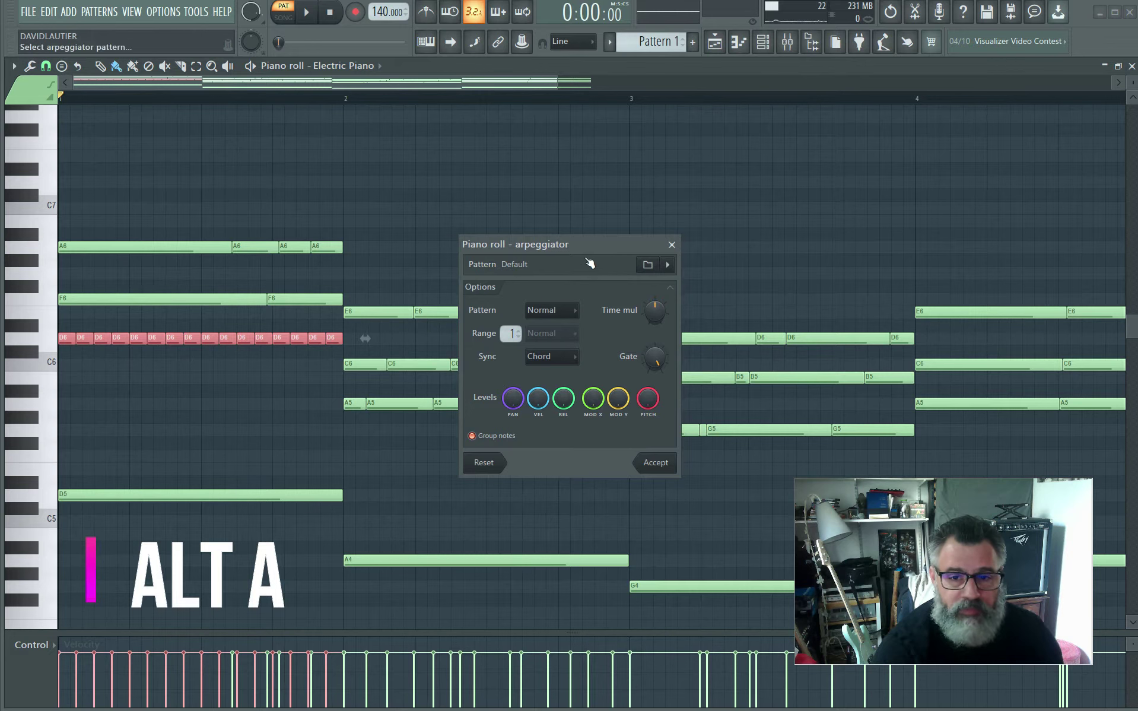
left_click_drag(592, 246, 634, 159)
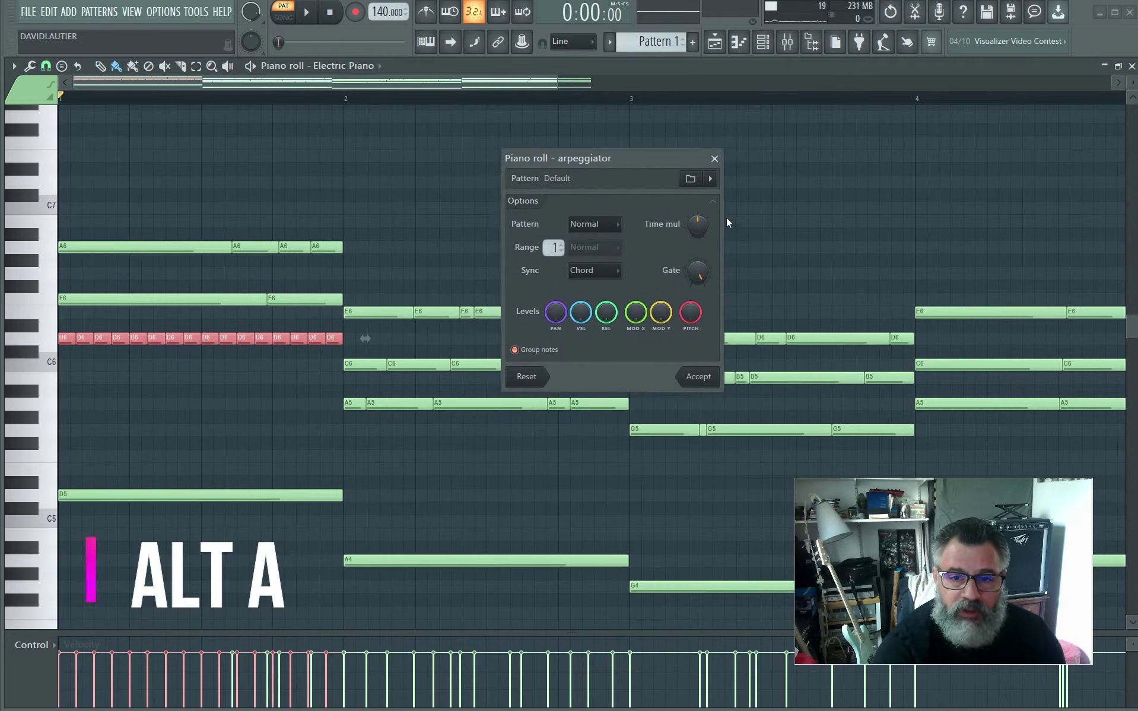
left_click_drag(698, 226, 698, 226)
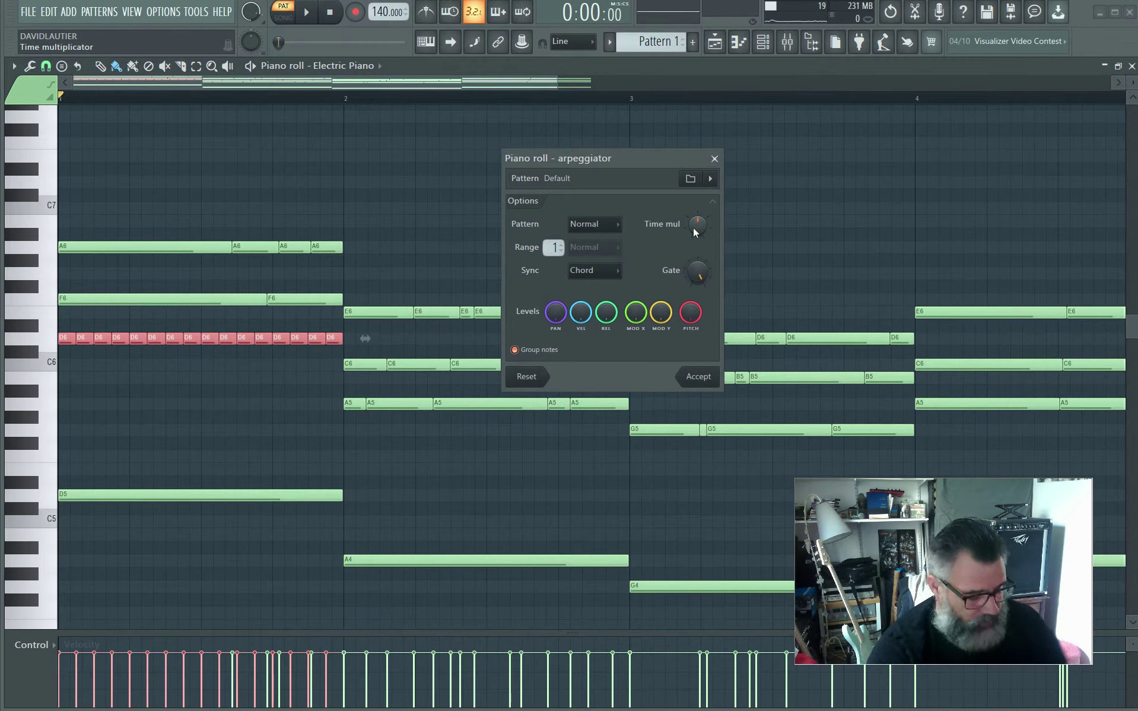
key("space")
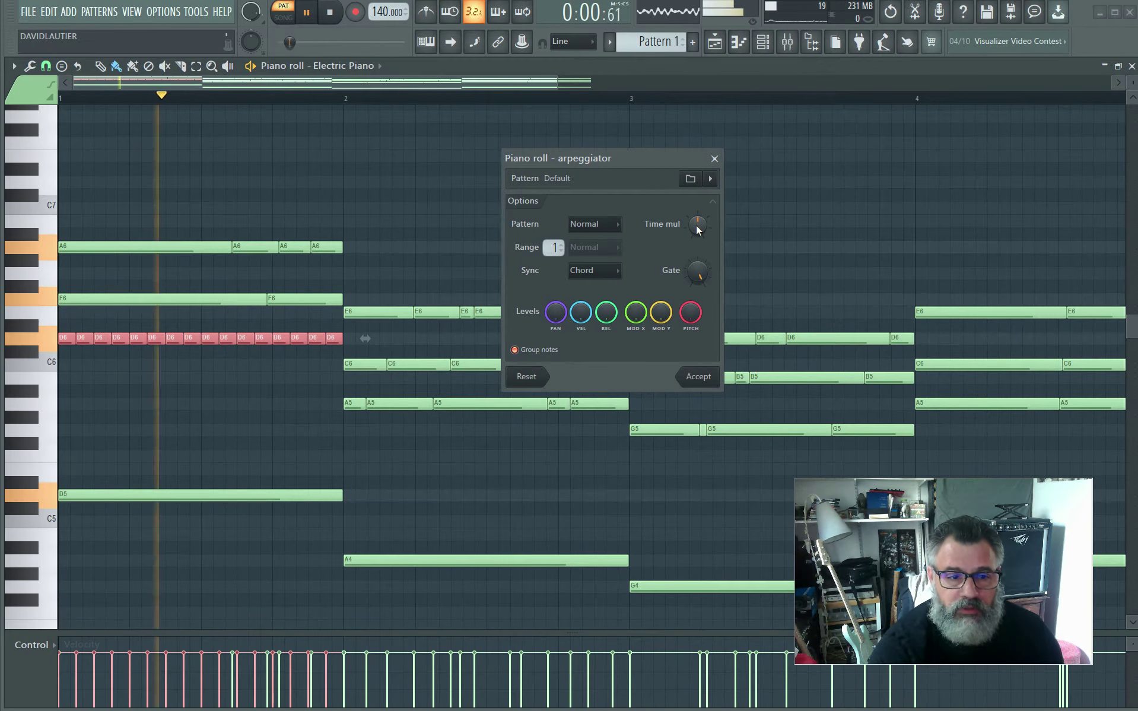
key("space")
- Vary the arpeggiator's time multiplier on the D6 note from longer to very short repeats, playing the pattern after each change
left_click_drag(694, 225, 694, 209)
key("space")
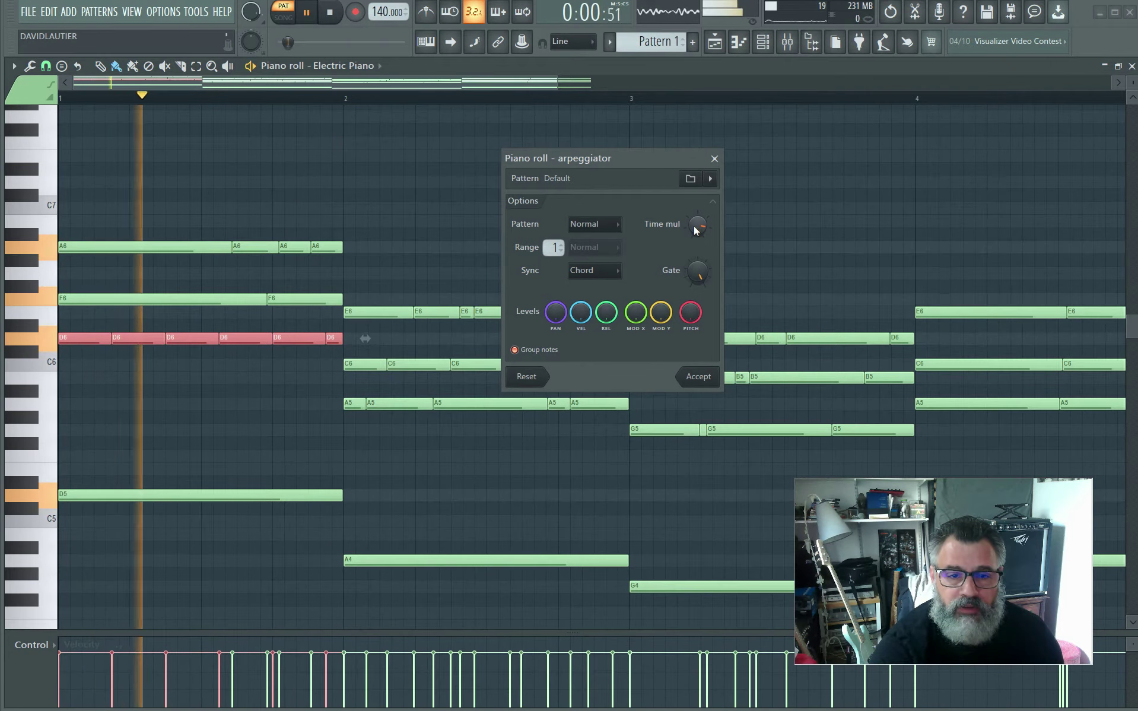
key("space")
left_click_drag(694, 226, 693, 267)
key("space")
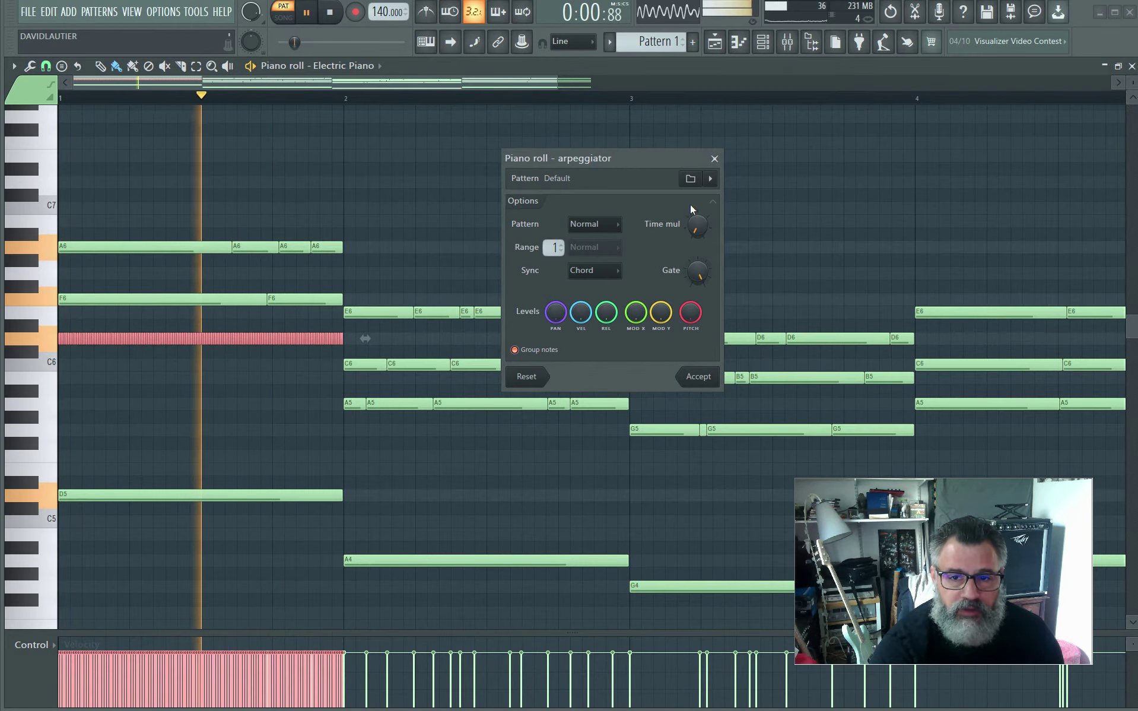
left_click_drag(696, 224, 695, 211)
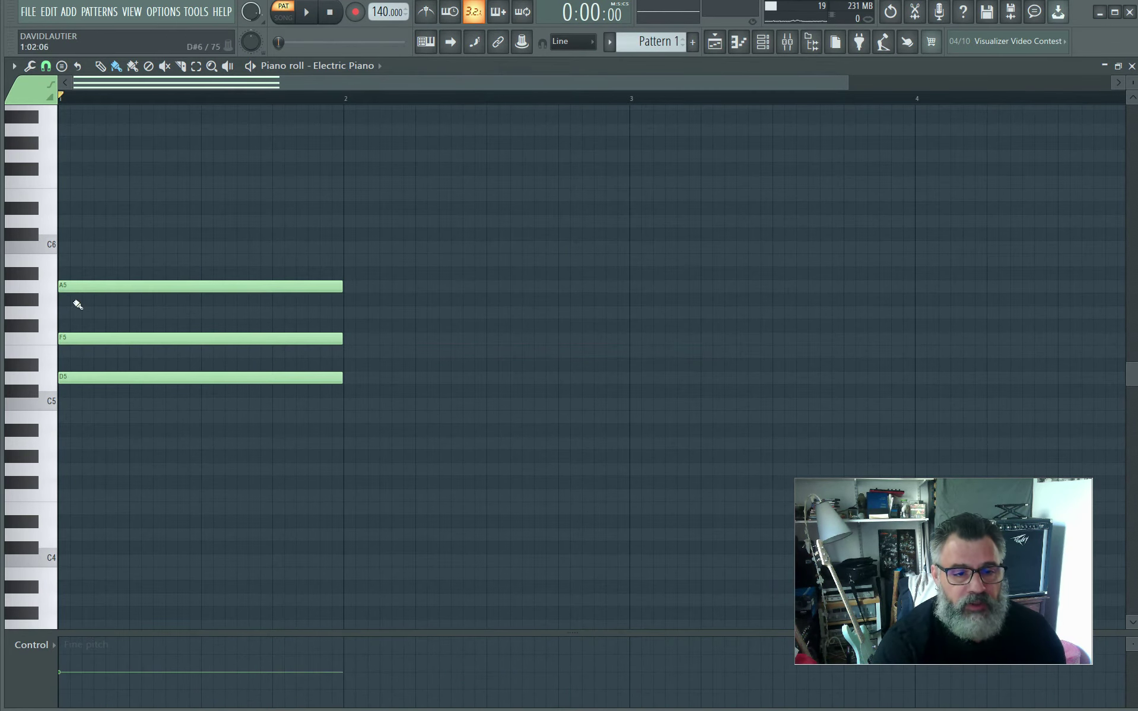
- Select the D5, F5 and A5 chord in bar 1, duplicate it into bar 2, and transpose the copy to B5, D6 and F#6
left_click_drag(178, 249, 170, 414)
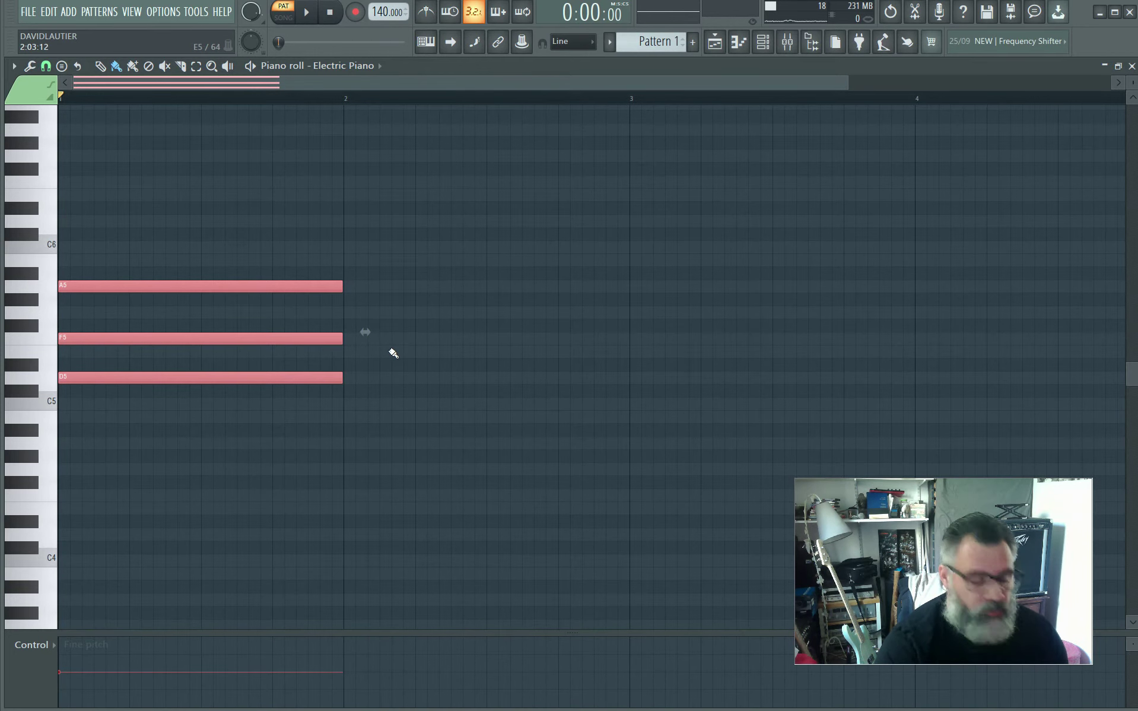
key("ctrl+b")
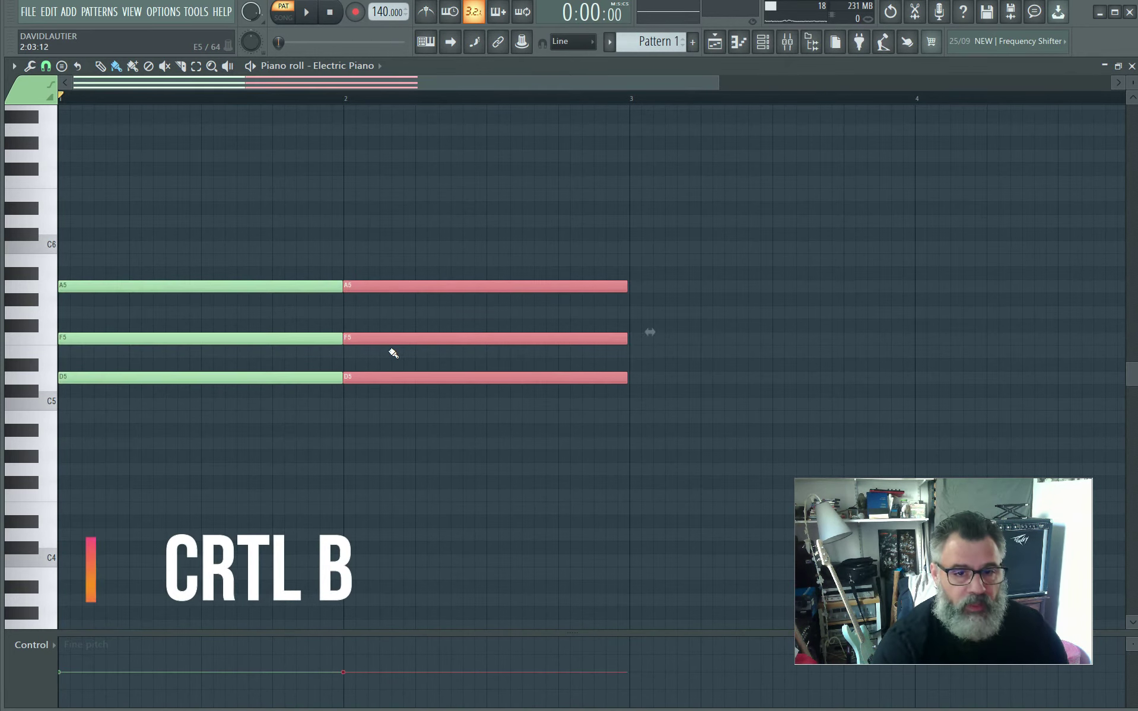
key("ctrl+b")
key("ctrl+b")
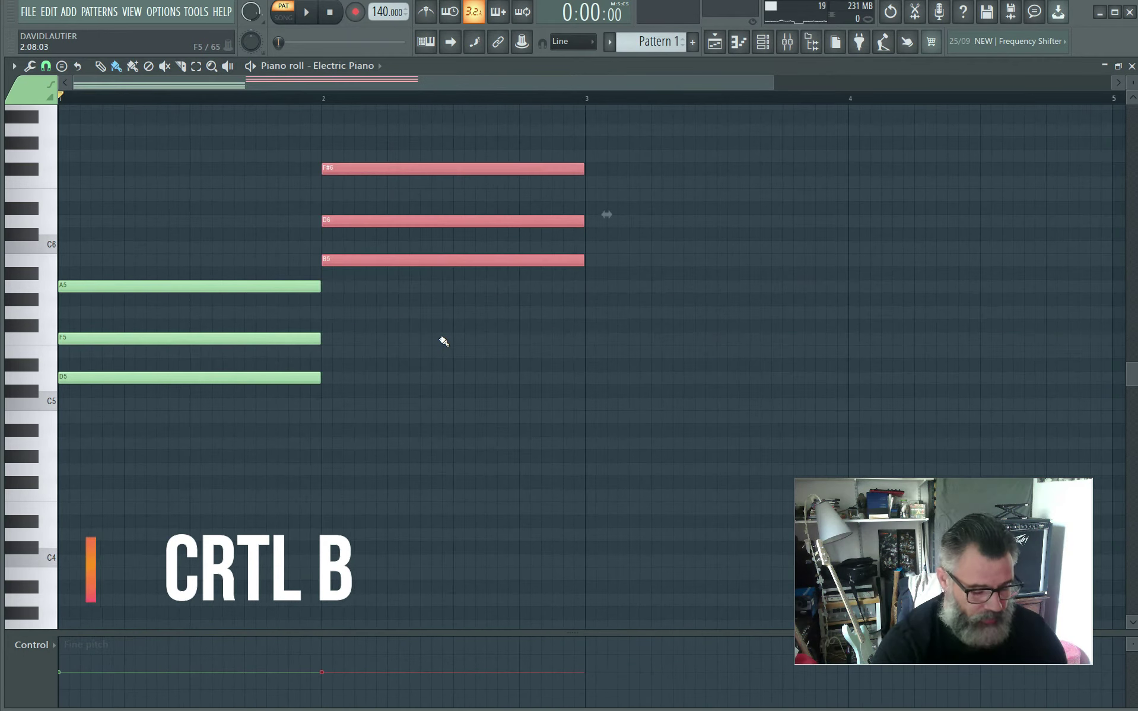
- Copy the bar 2 chord into bar 3 as A5, C6 and E6, and clear the selection
left_click(436, 259)
left_click_drag(436, 260, 698, 291)
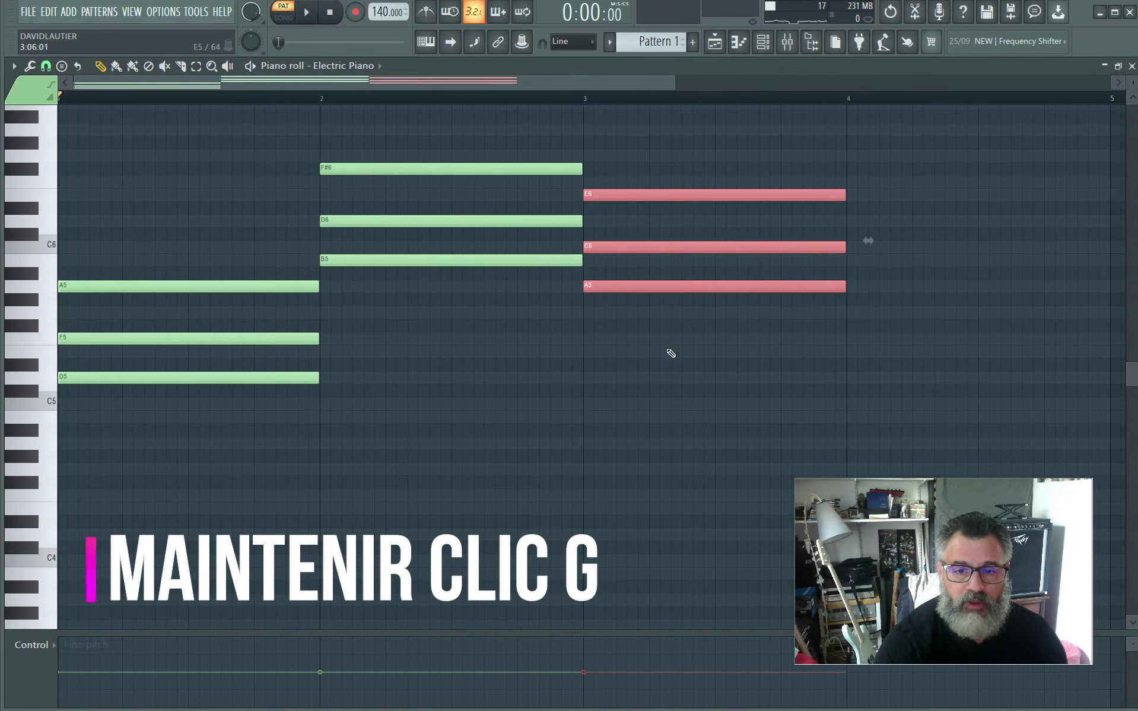
left_click(668, 379)
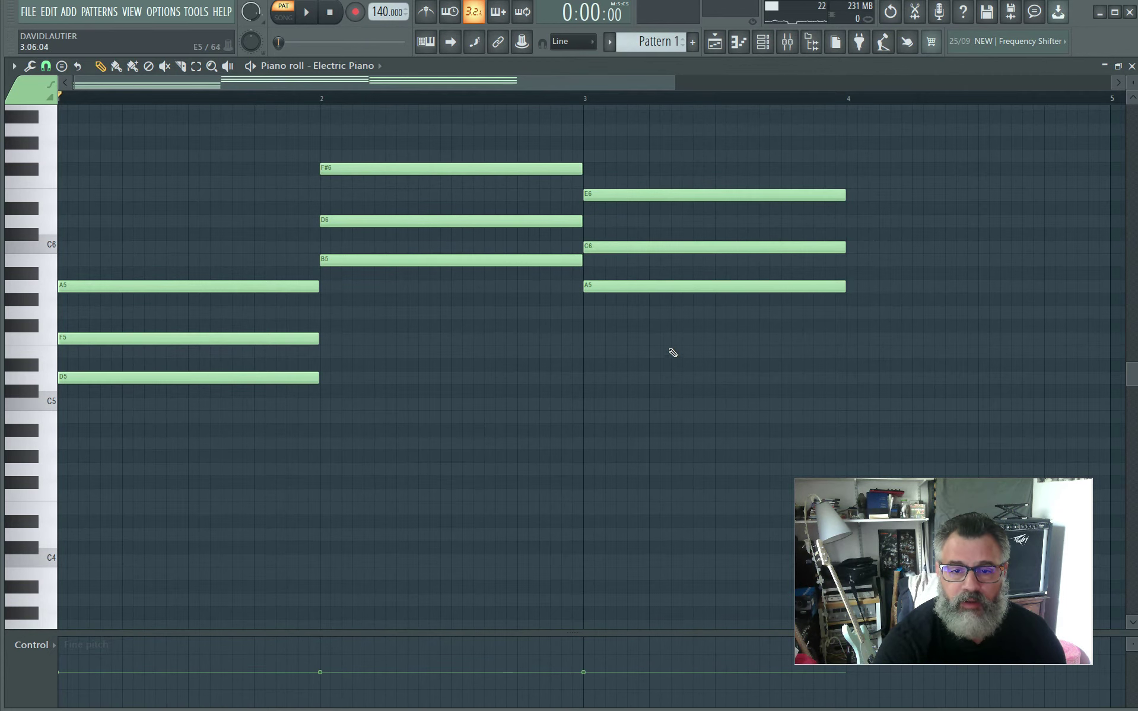
- Copy single chord notes downward to add a D5 bass note in bar 3 and a B4 bass note in bar 2
left_click(653, 289)
left_click(654, 288)
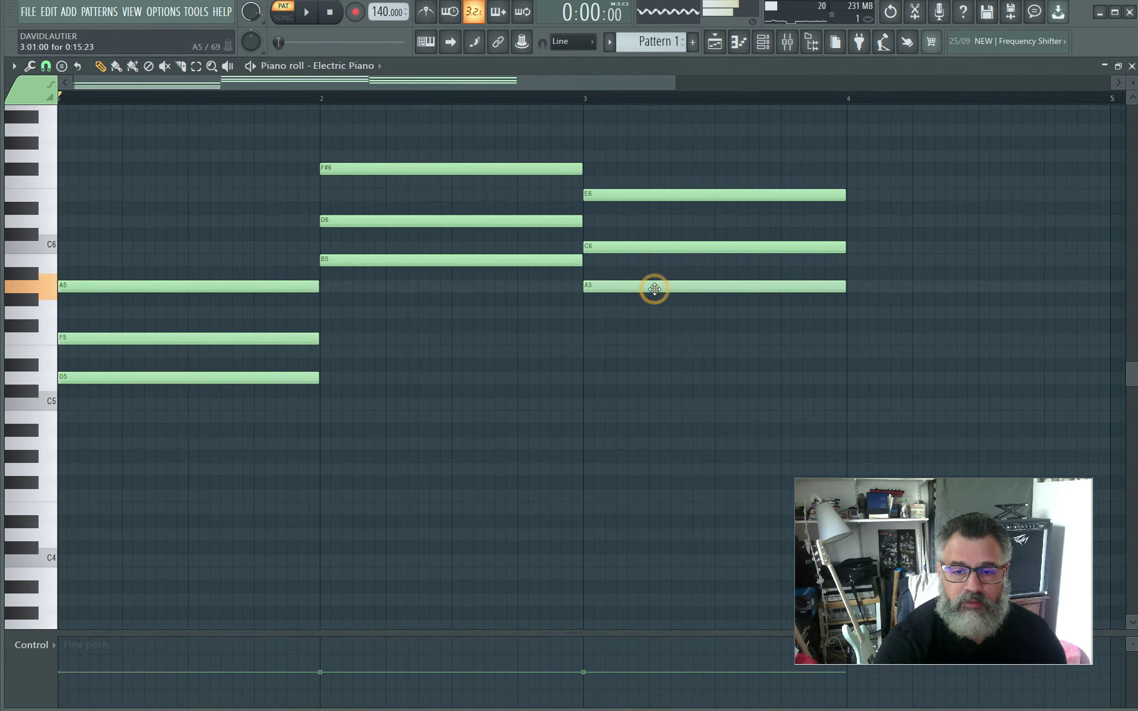
left_click_drag(655, 300, 652, 386)
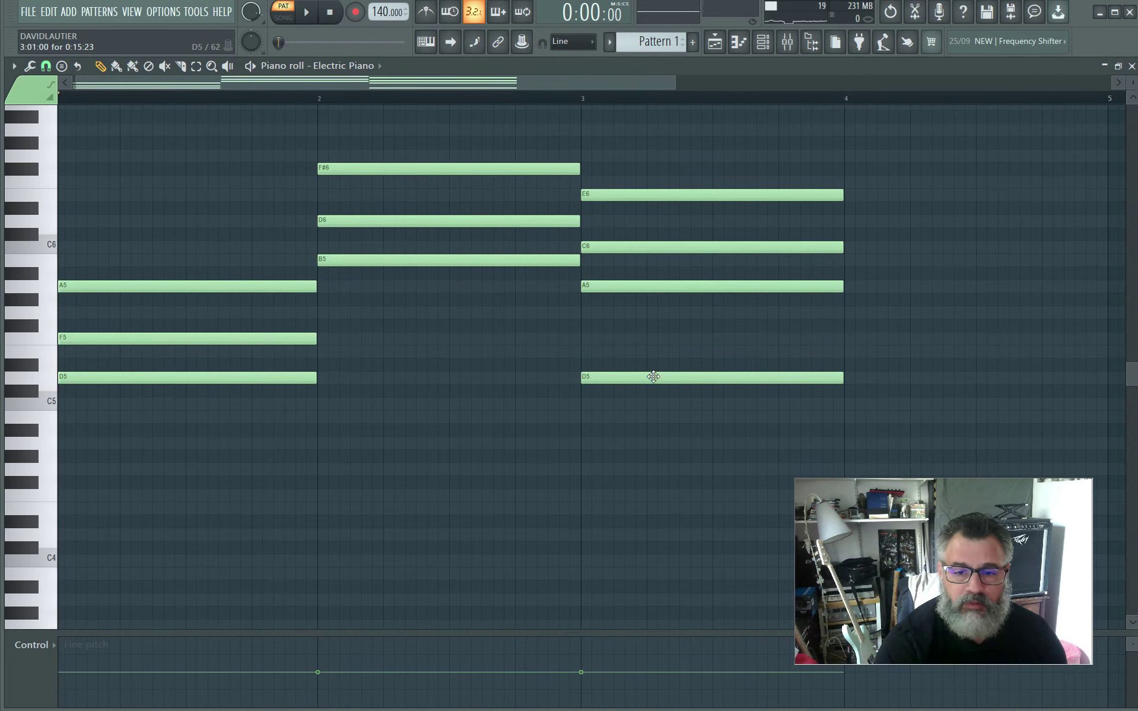
left_click_drag(226, 382, 486, 430)
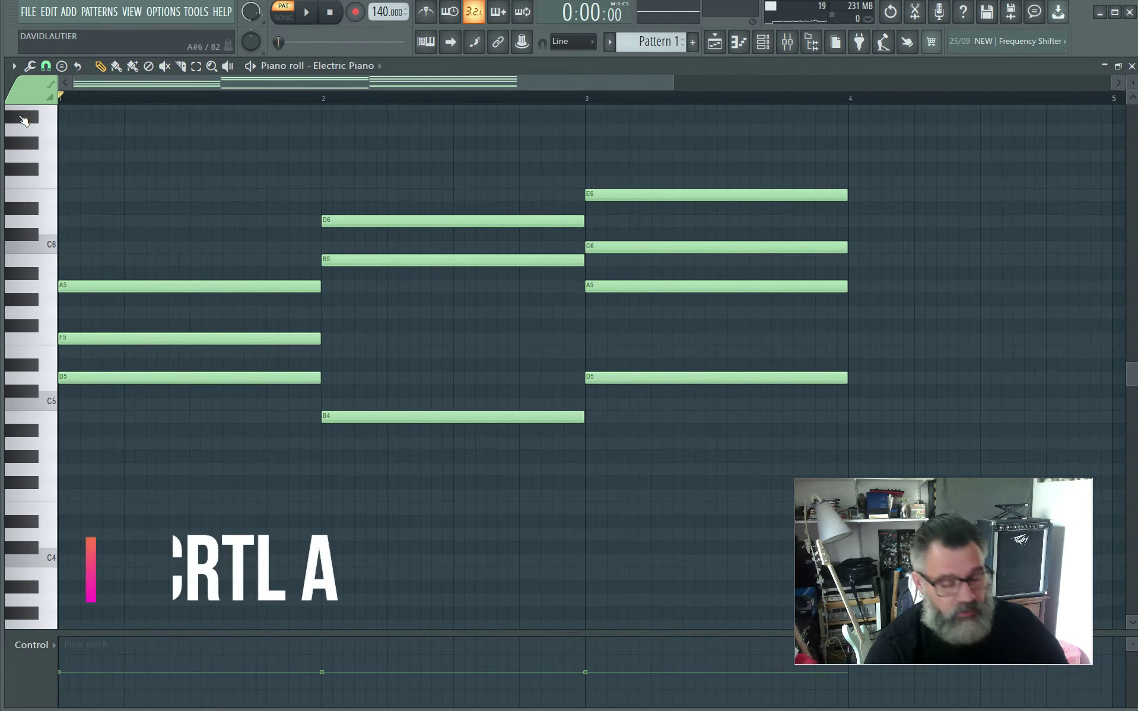
- Select all the notes, try selecting notes by pitch range along the piano keys, and clear the selection
key("ctrl+a")
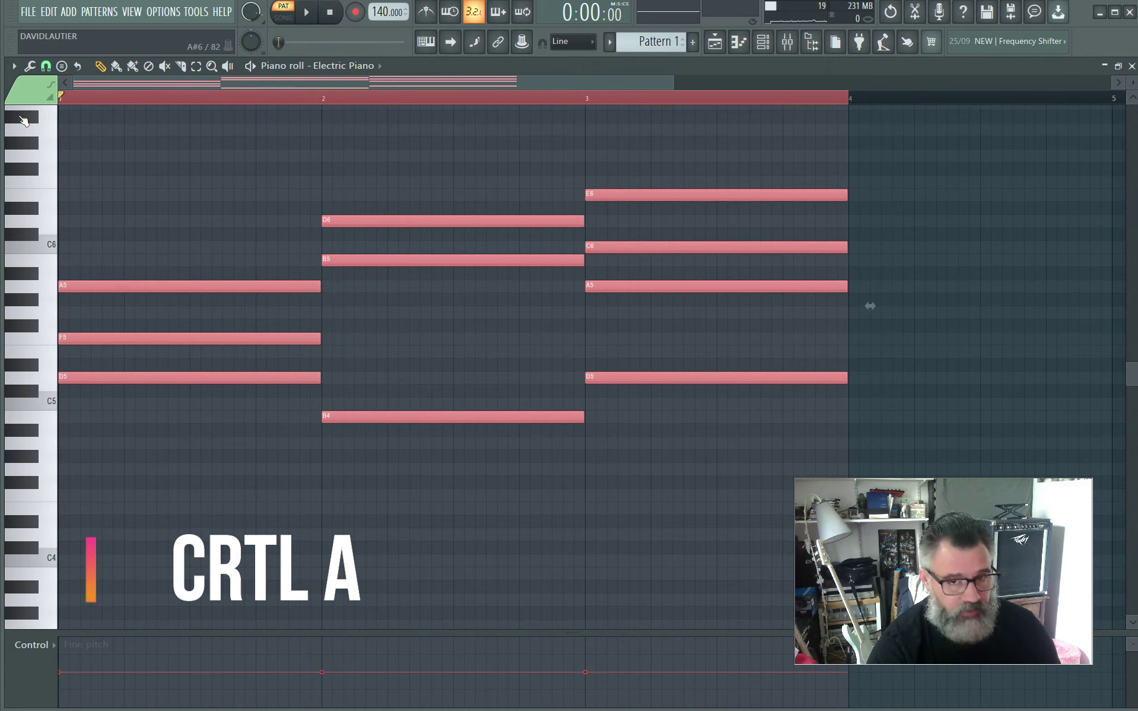
key("ctrl+b")
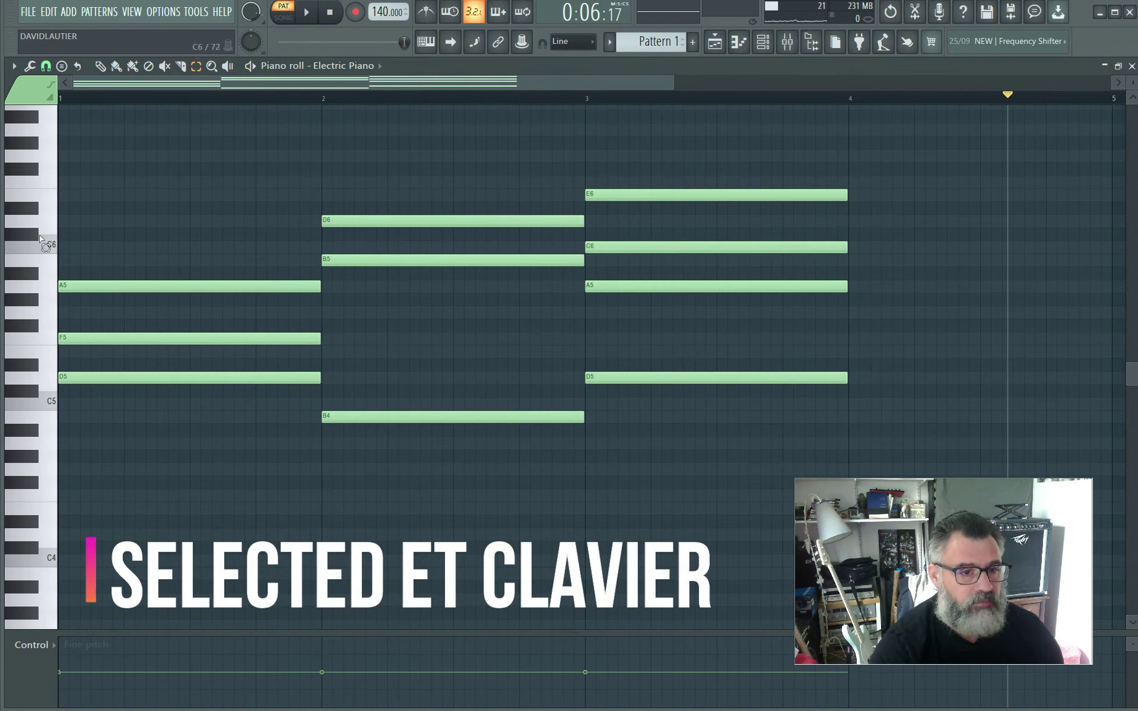
left_click_drag(45, 145, 47, 490)
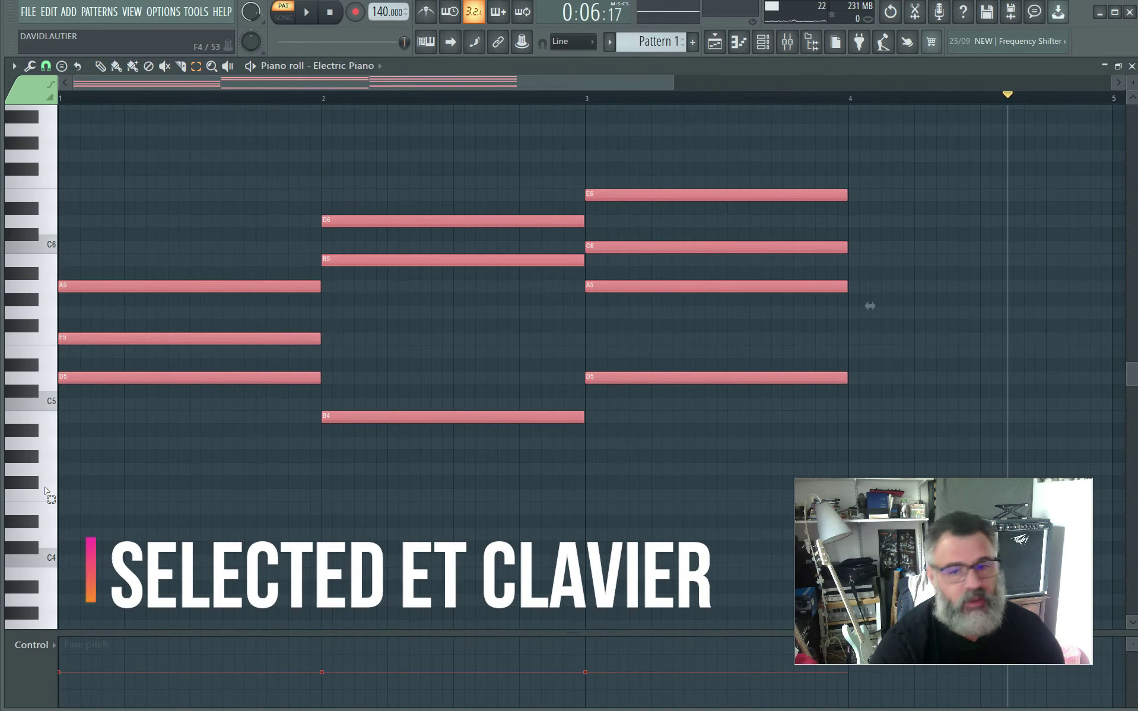
left_click(355, 534)
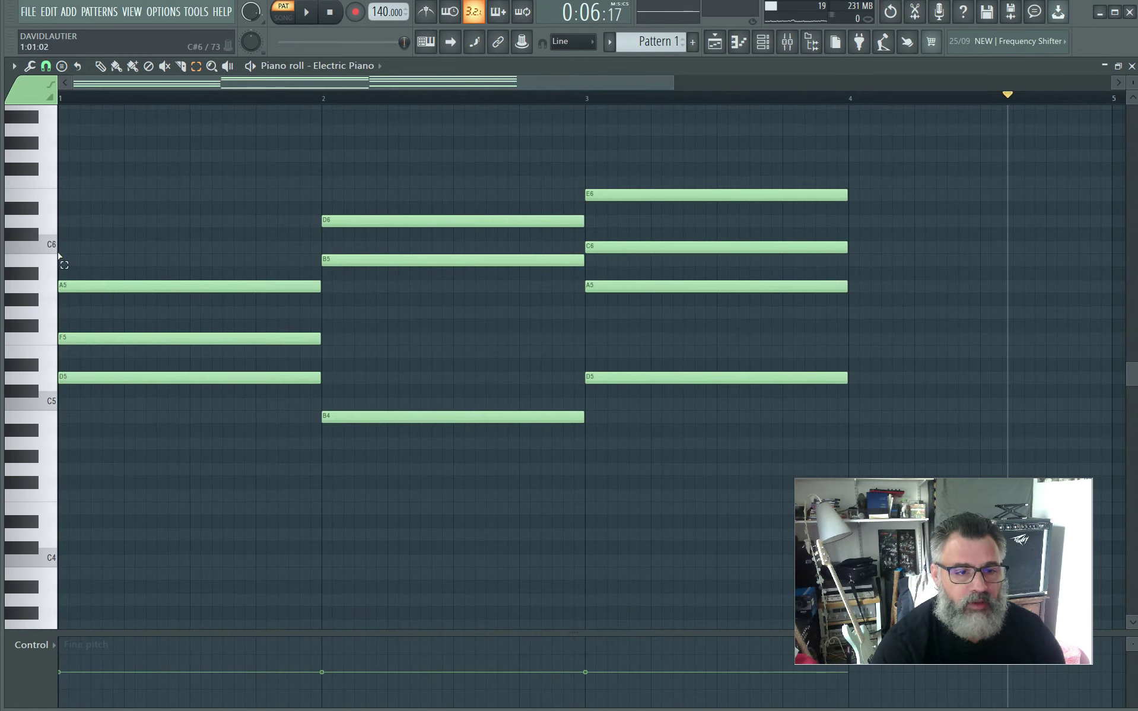
left_click_drag(51, 303, 51, 444)
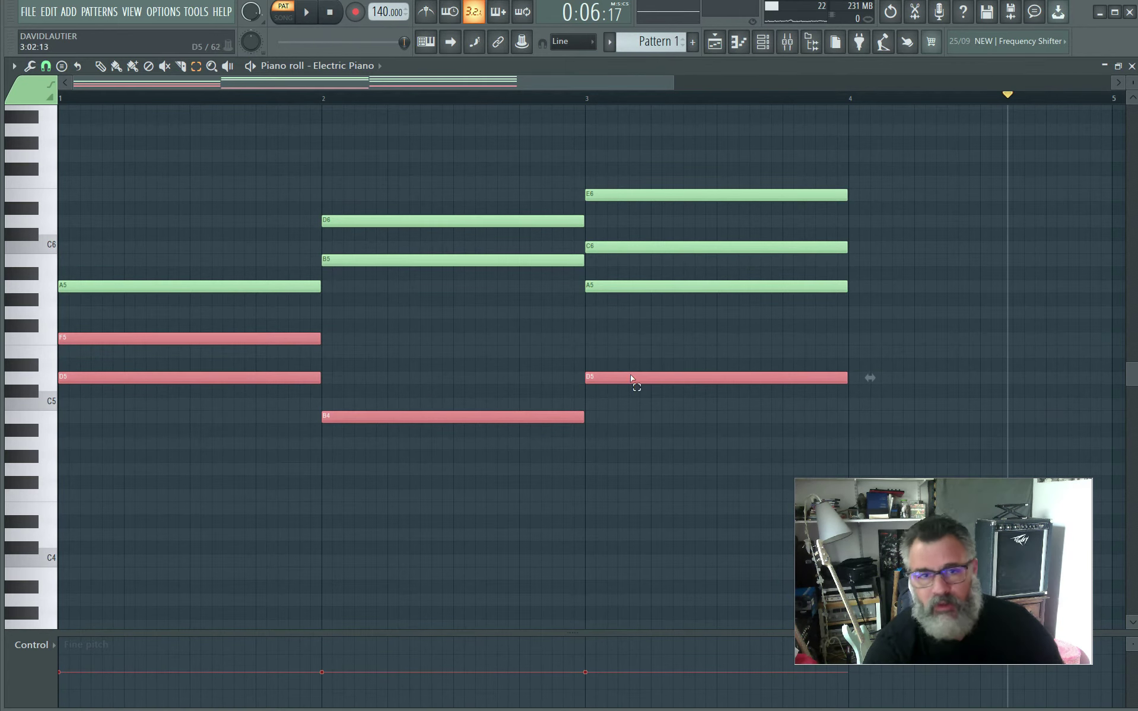
left_click(309, 513)
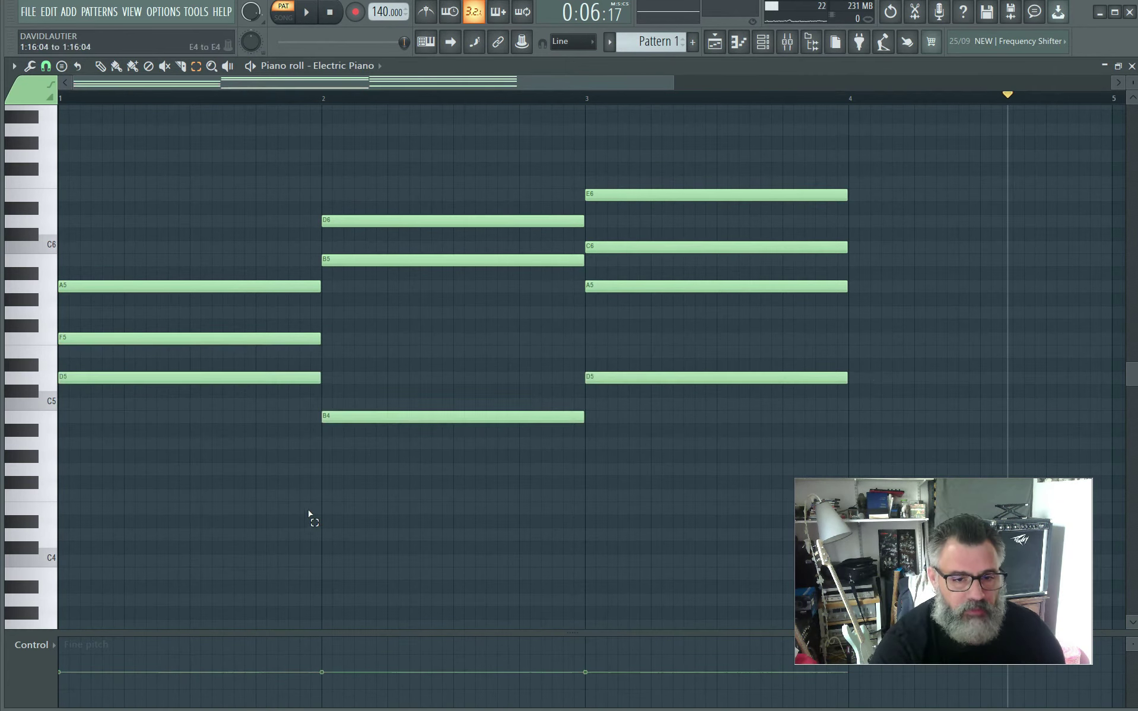
- Lower the bass notes D5, B4 and D5 by one octave, and paste a duplicate of them raised to D7, B6 and D7
left_click_drag(48, 357, 54, 438)
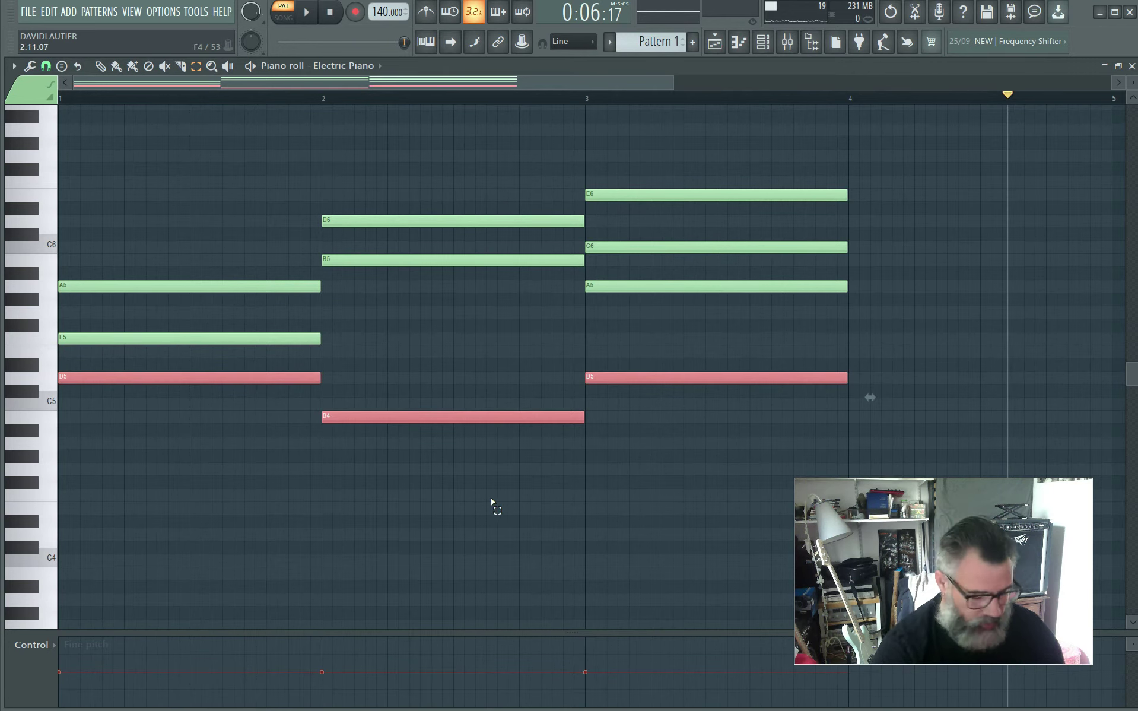
key("ctrl+Down")
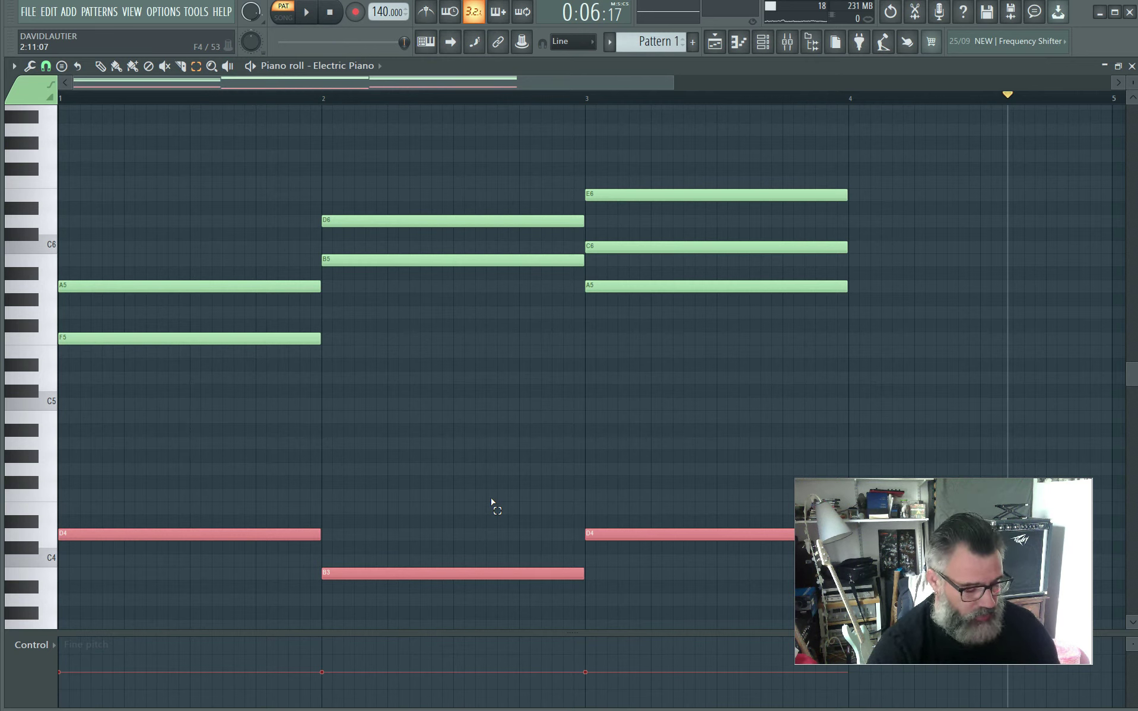
key("ctrl+v")
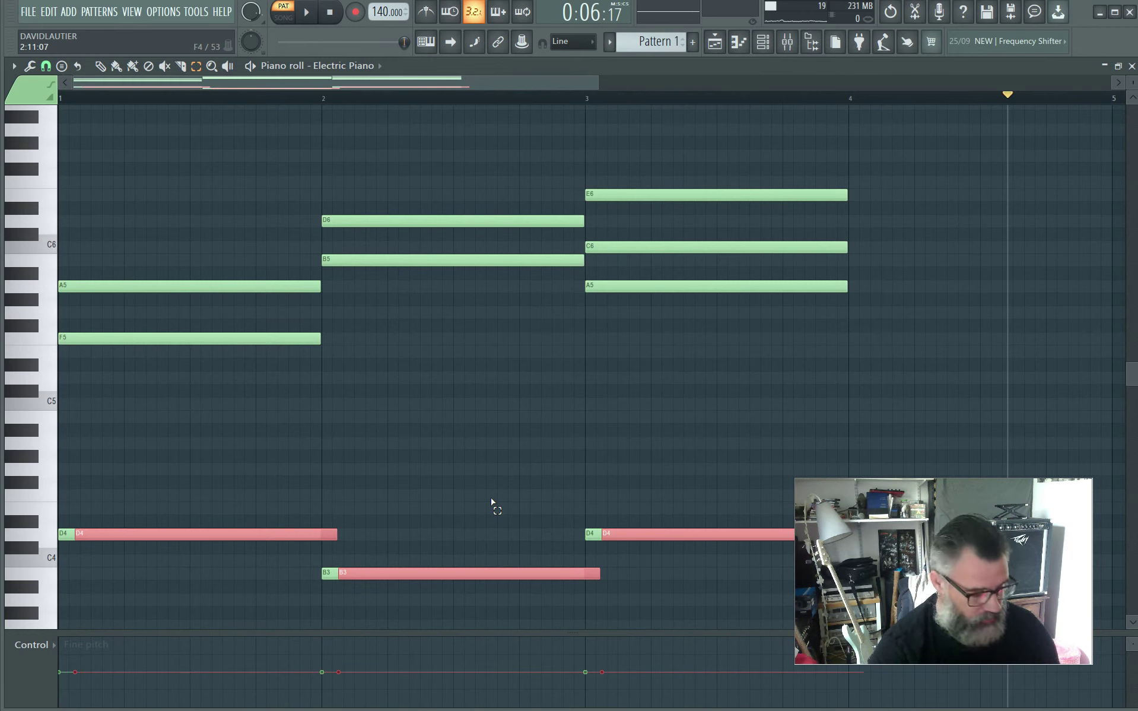
key("ctrl+Up")
key("ctrl+Up")
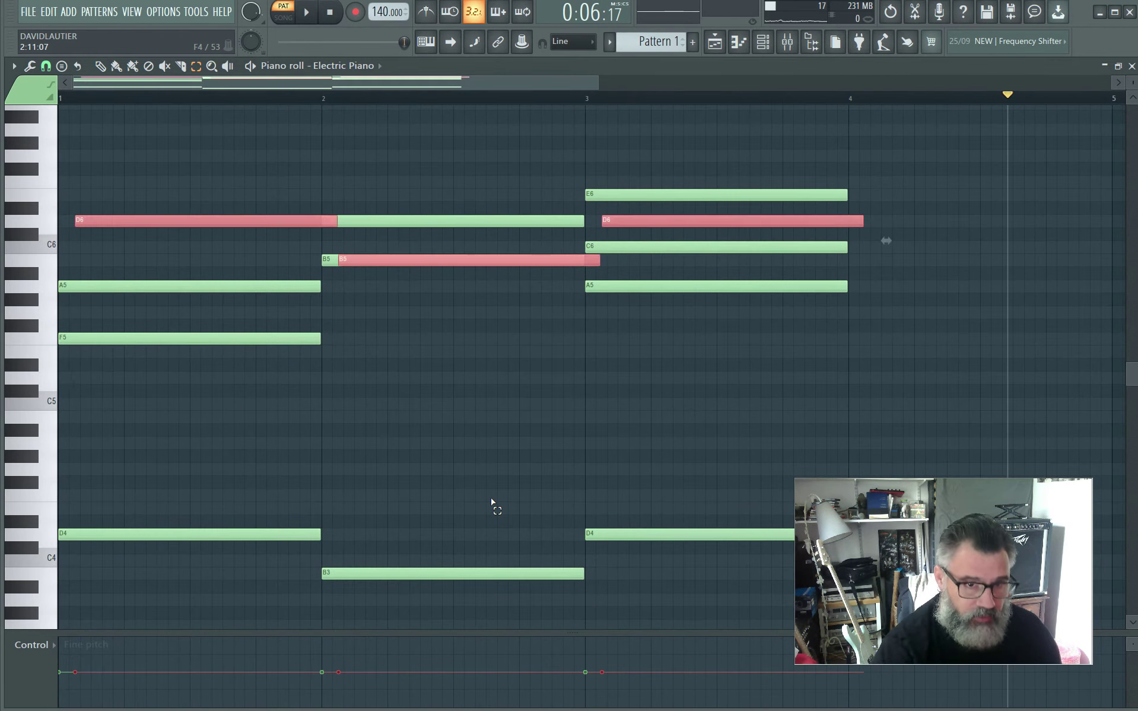
key("ctrl+Up")
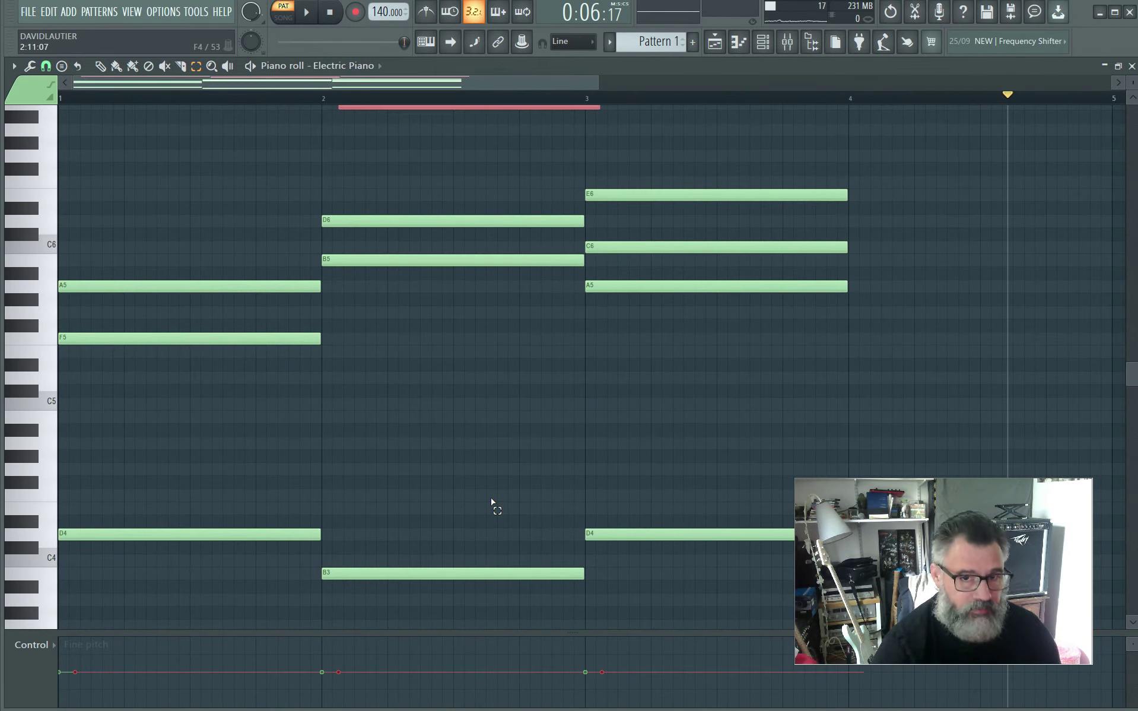
scroll(727, 426, "up", 4)
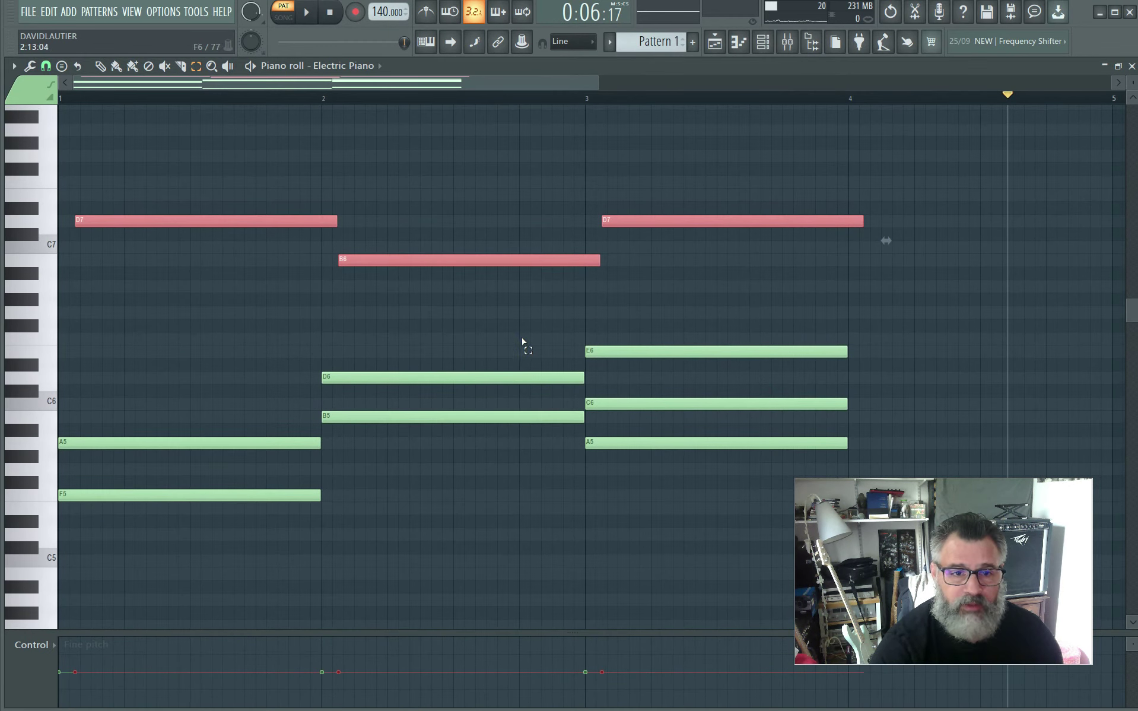
- Select the high D7, B6 and D7 notes, slice them into four, three and four shorter notes, and play the pattern
left_click(237, 224)
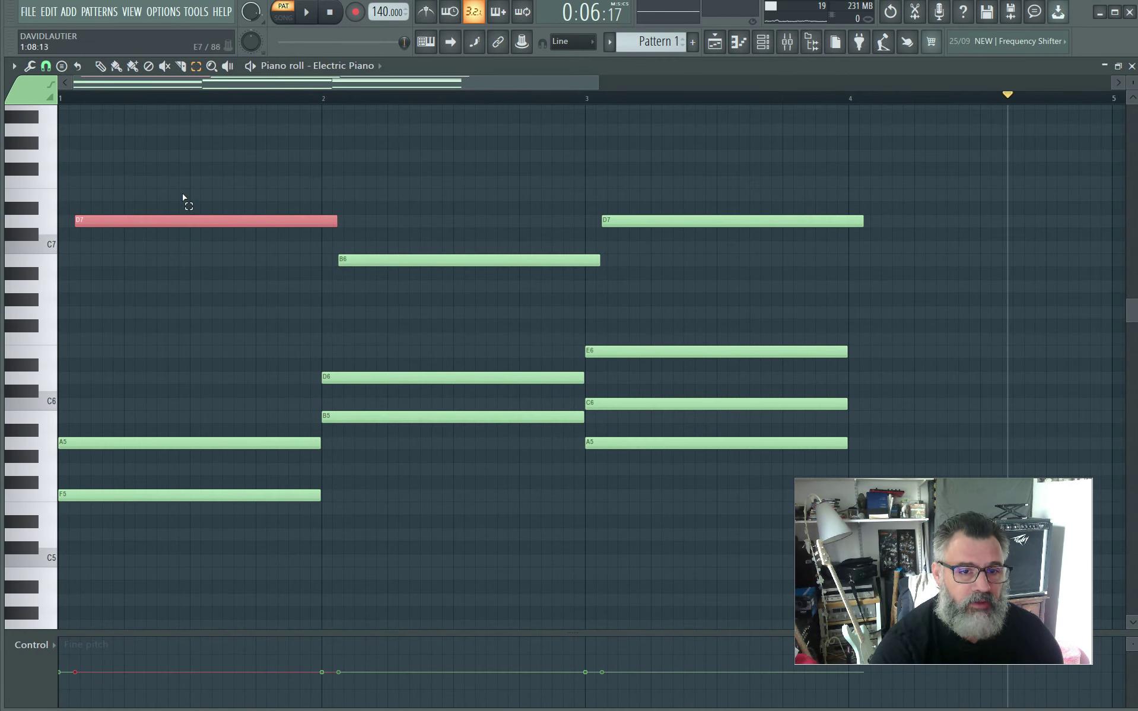
left_click_drag(163, 151, 864, 330)
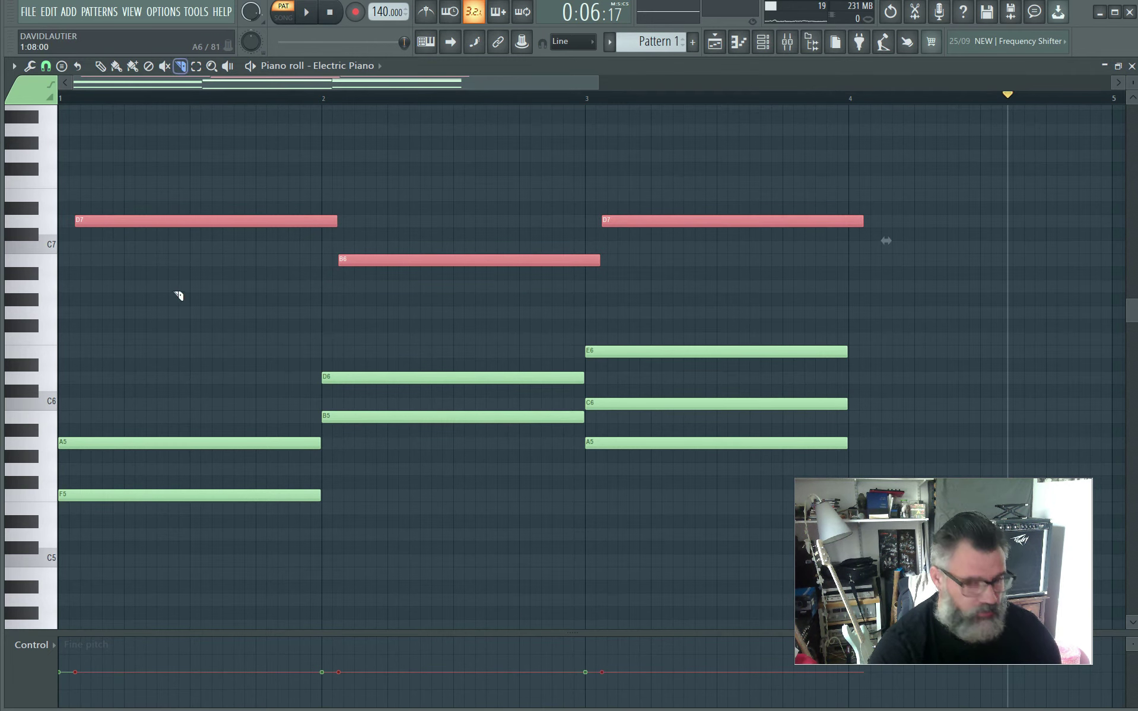
left_click_drag(151, 205, 126, 243)
left_click_drag(233, 196, 217, 242)
left_click_drag(324, 212, 299, 255)
left_click_drag(465, 229, 428, 269)
left_click_drag(545, 254, 544, 268)
left_click_drag(699, 193, 677, 228)
left_click_drag(785, 191, 771, 231)
left_click_drag(858, 219, 851, 233)
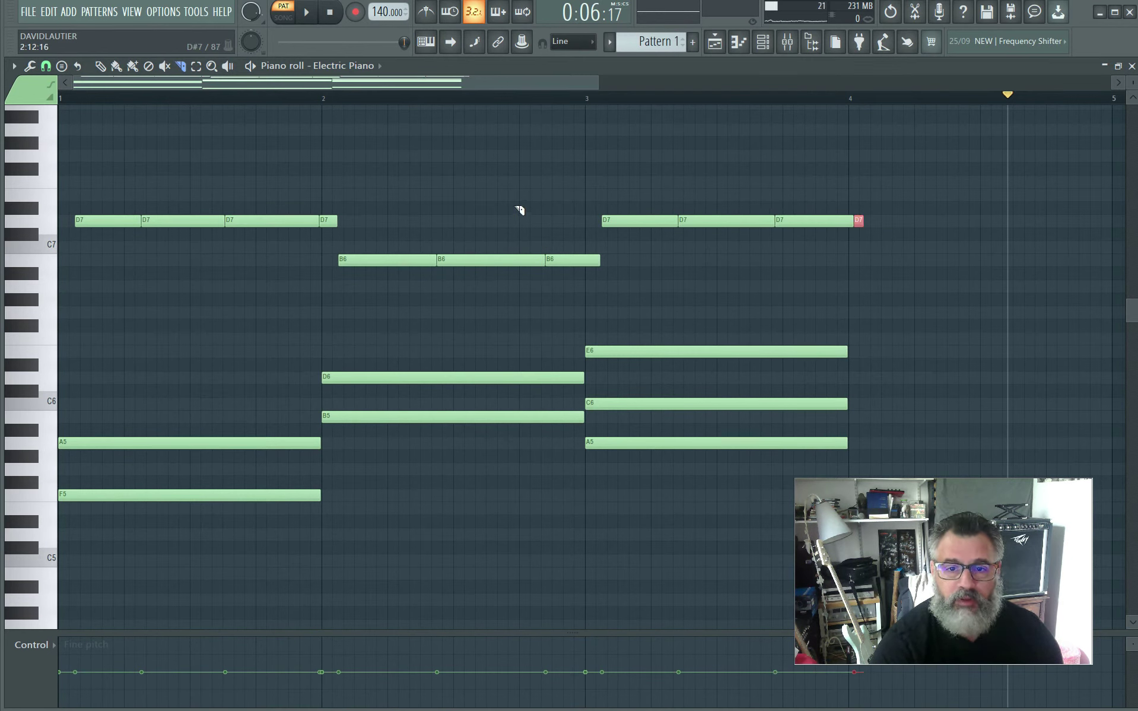
key("space")
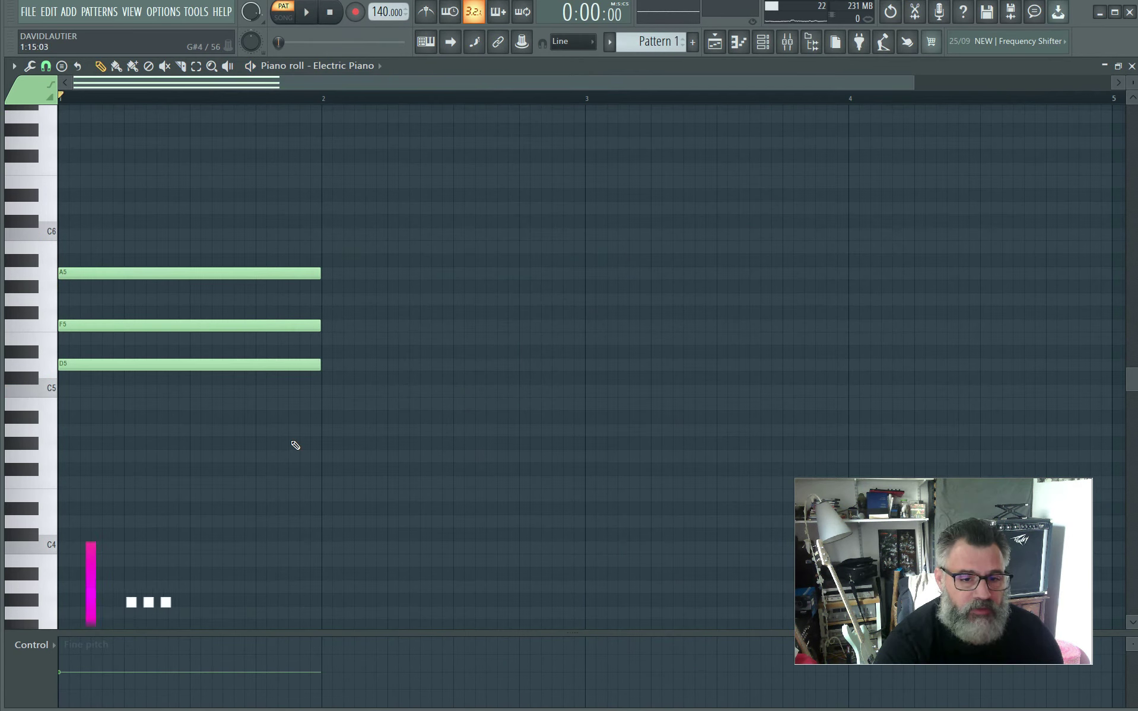
- Slice the D5, F5 and A5 chord notes in bar 1 into shorter pieces and delete the first A5 piece
key("b")
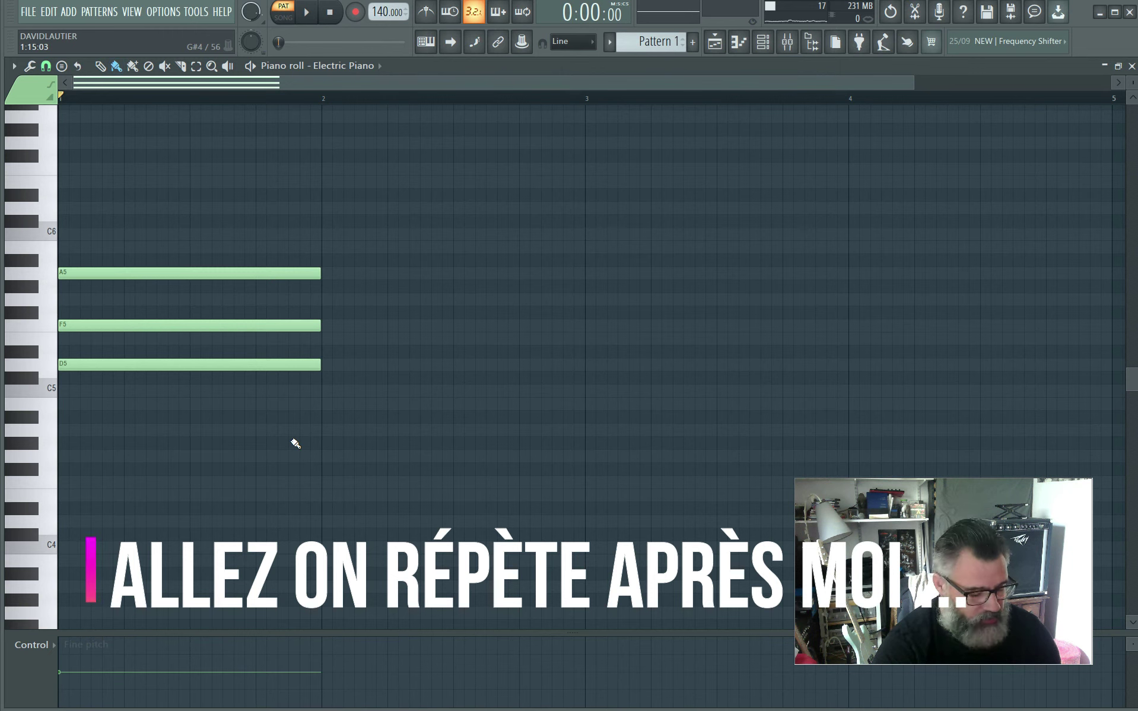
key("c")
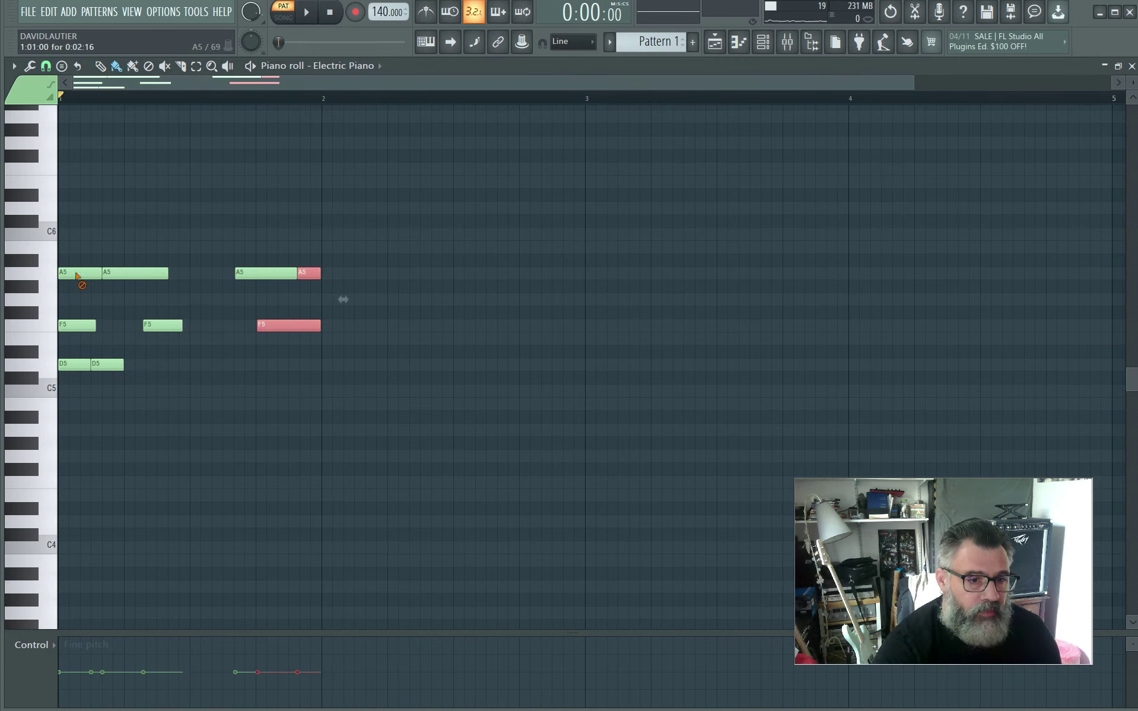
right_click(80, 273)
- Play back the sliced chord pattern twice
key("space")
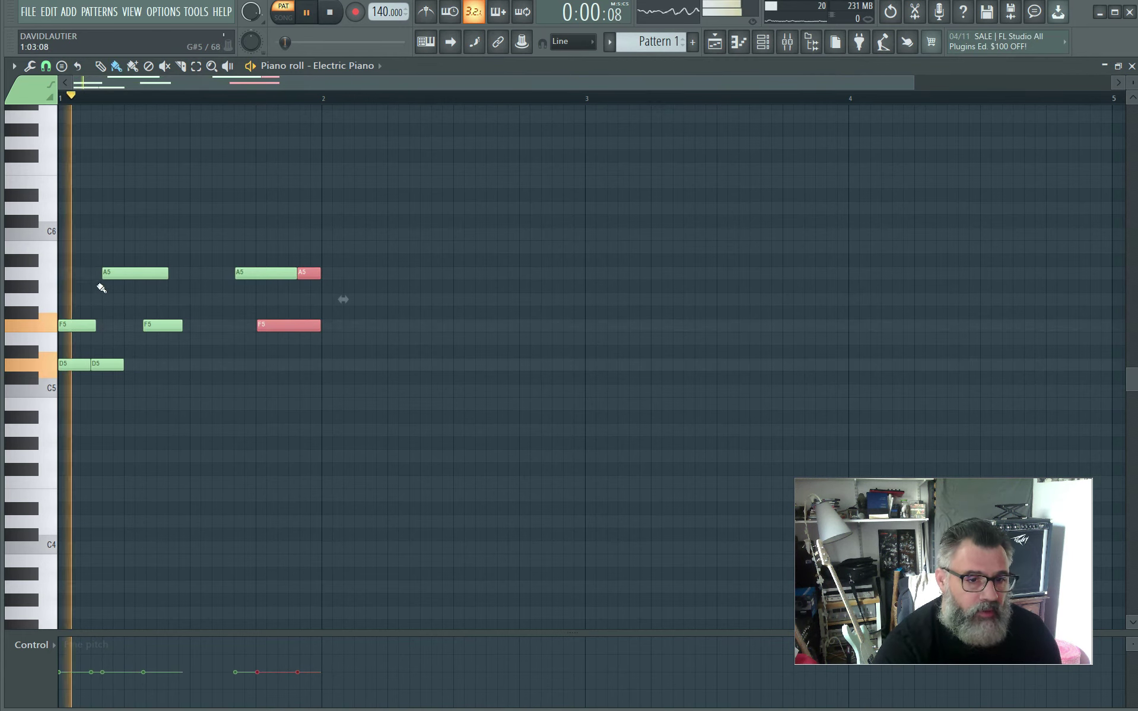
key("space")
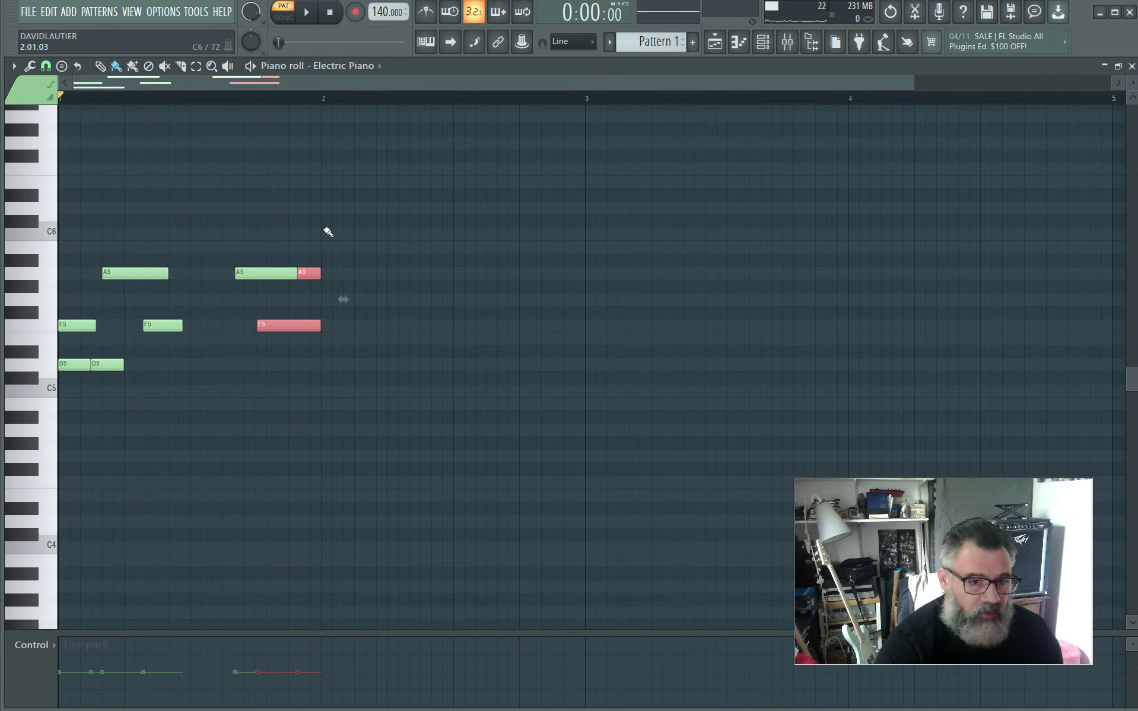
key("space")
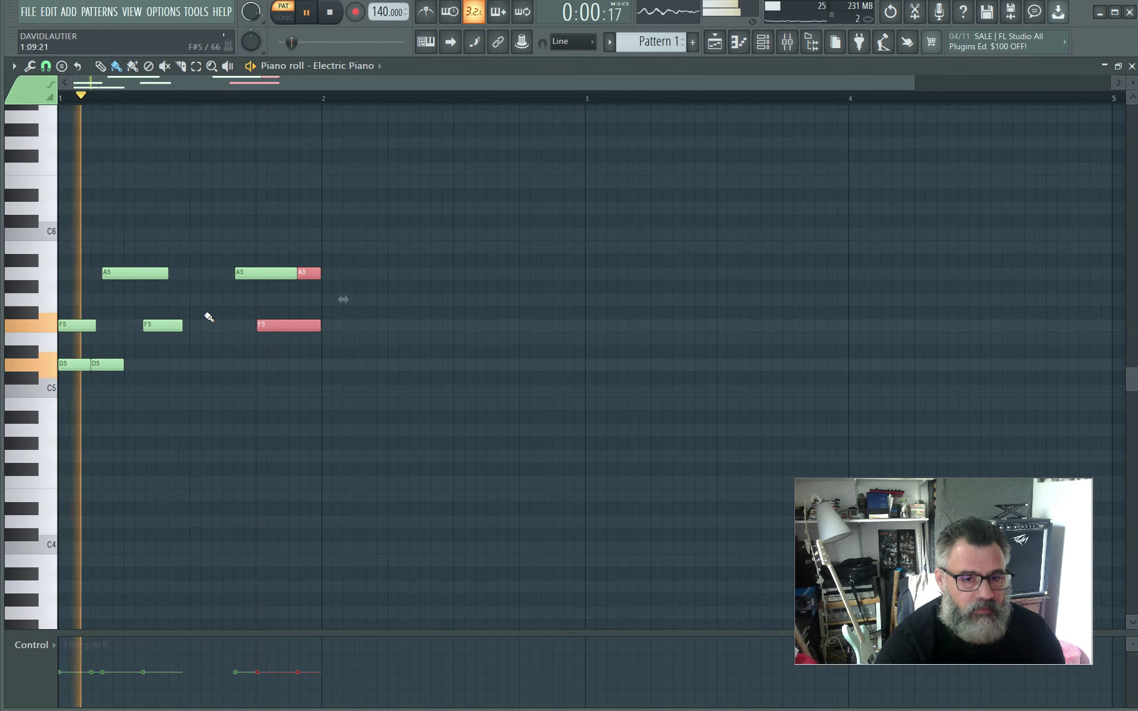
key("space")
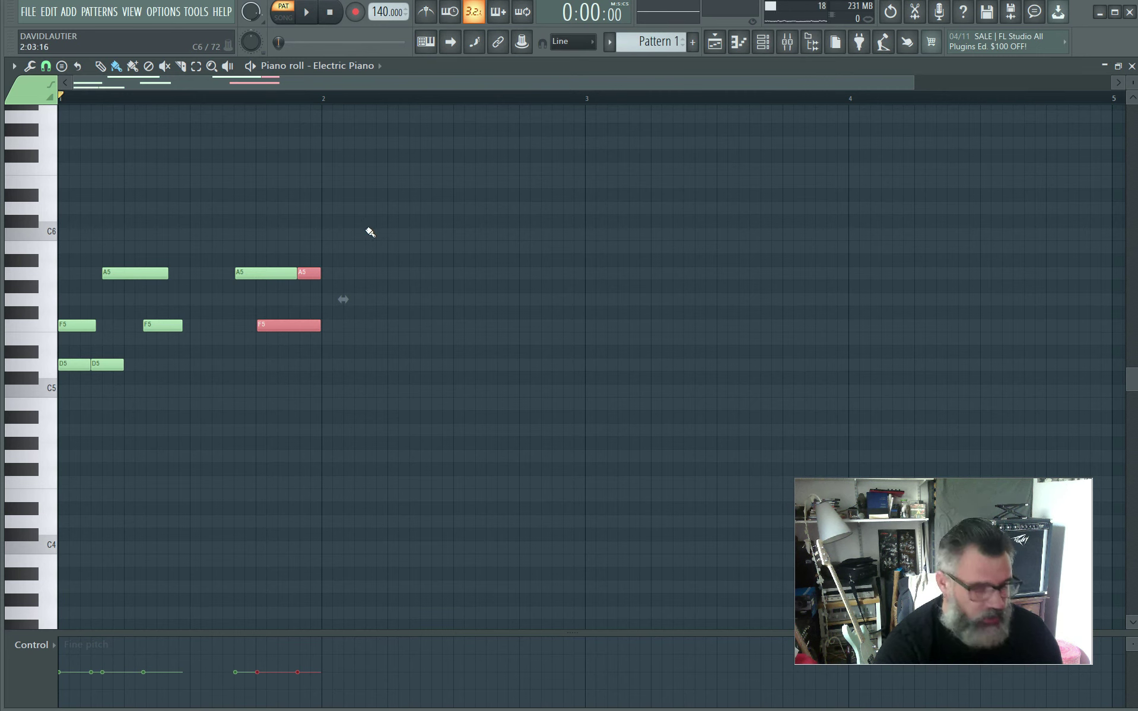
- Duplicate all the sliced bar 1 notes into bar 2 and try transposing the copy down by an octave and by a semitone
left_click_drag(365, 229, 47, 423)
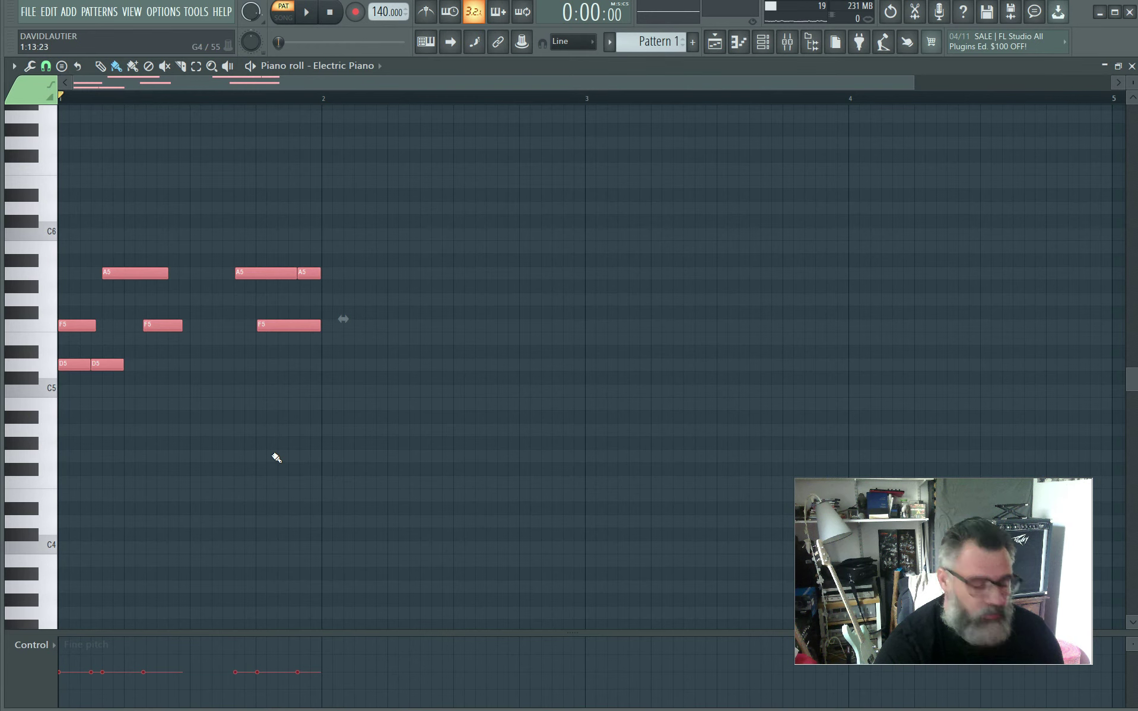
key("ctrl+b")
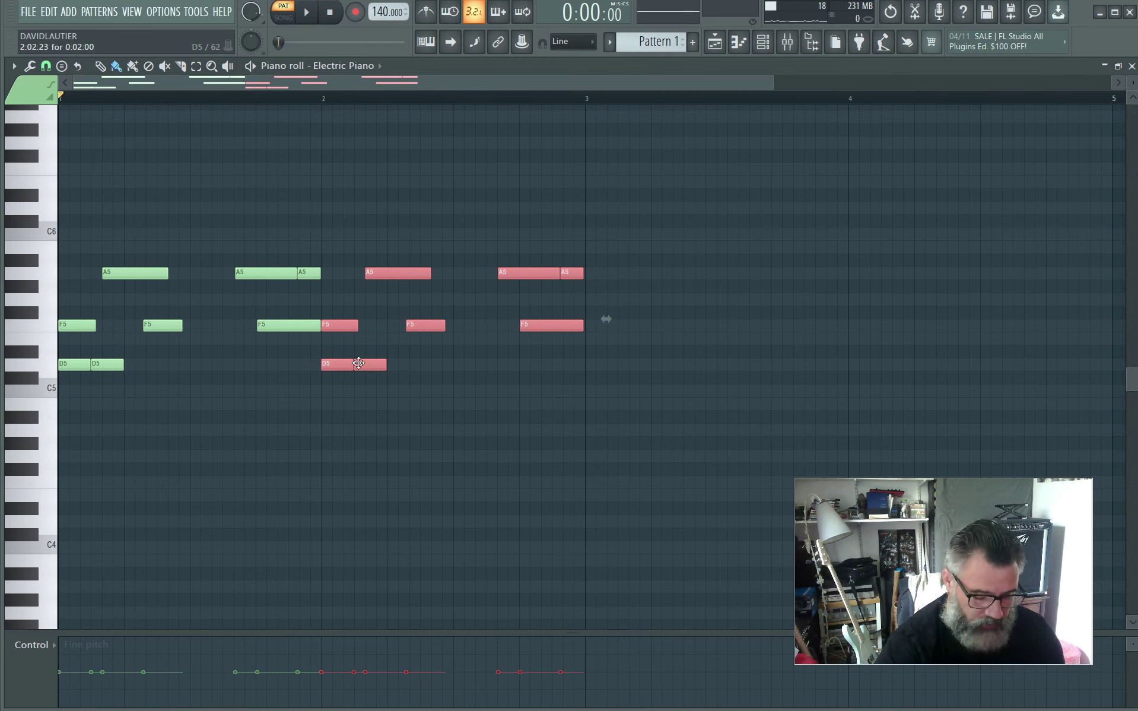
key("ctrl+Down")
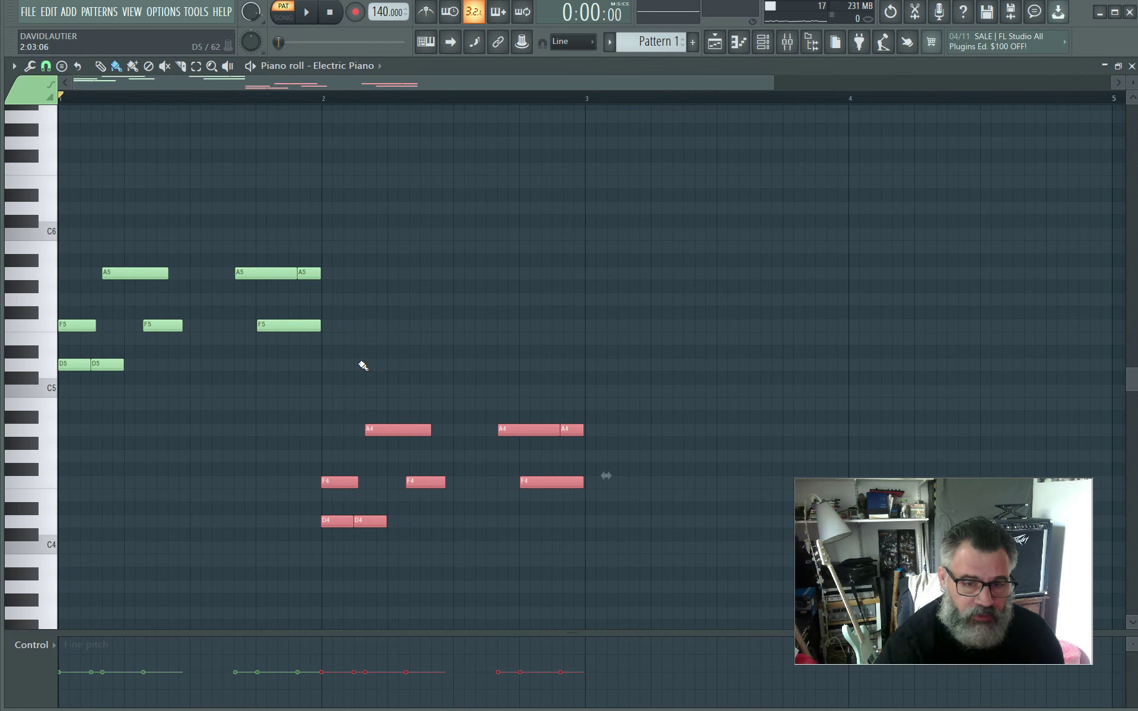
key("ctrl+Up")
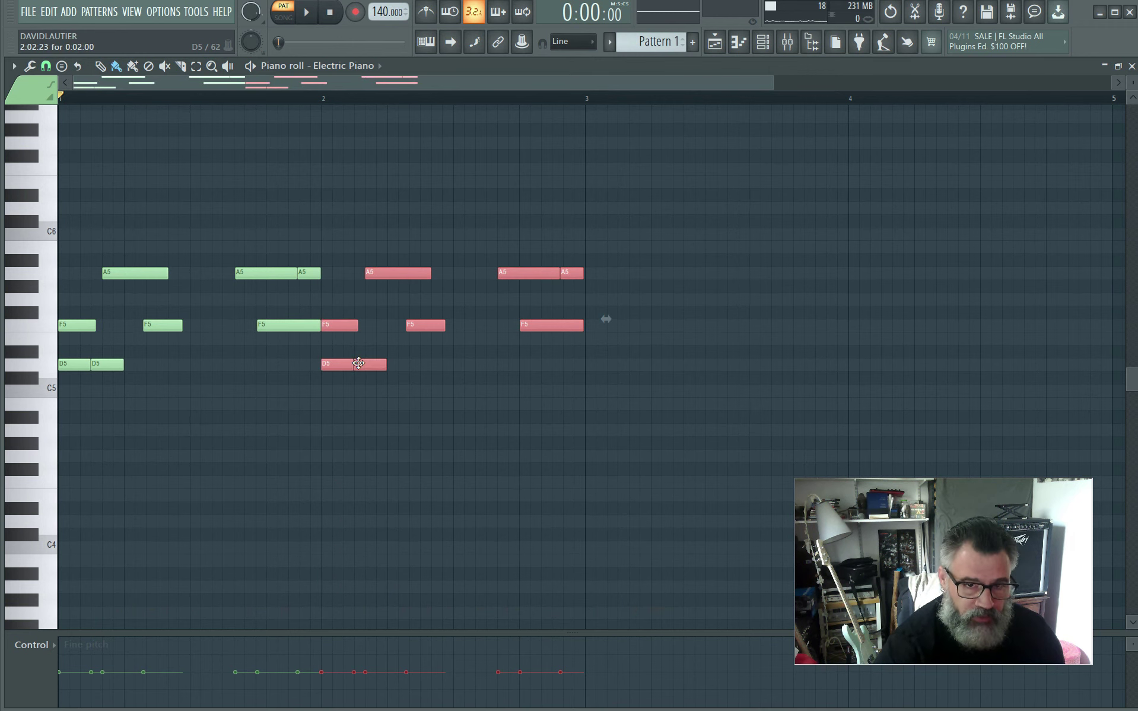
key("shift+Down")
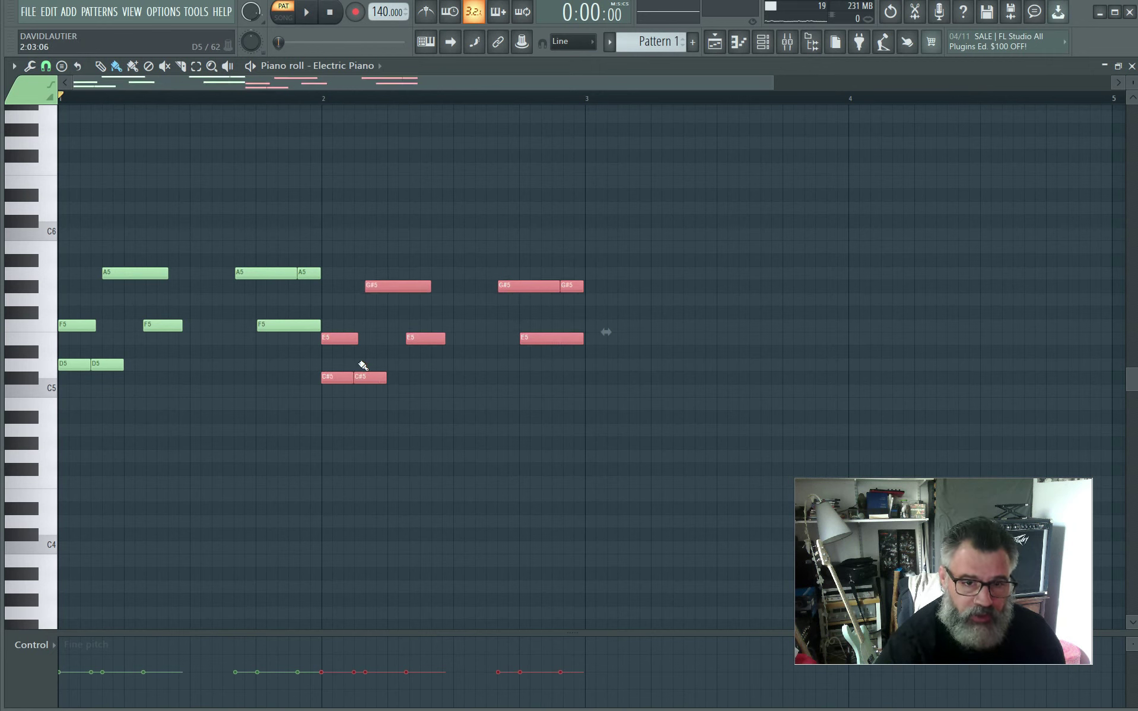
key("shift+Up")
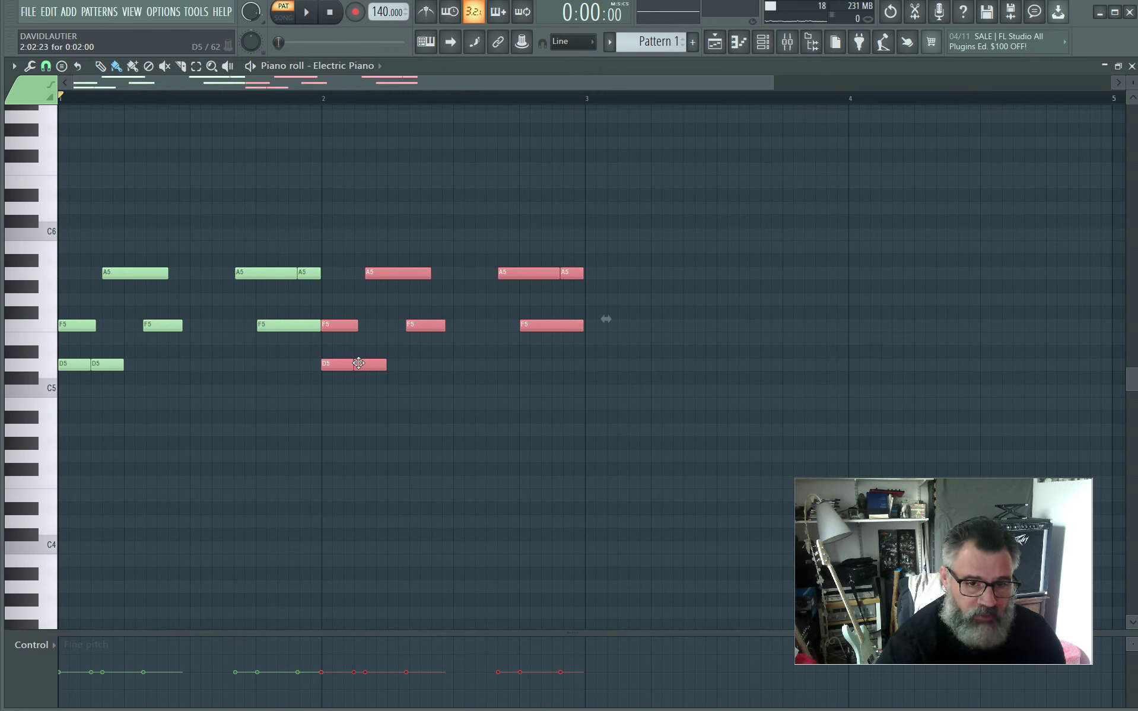
- Nudge the duplicated bar 2 notes along the timeline in small steps to the right and back to the left
key("shift+Right")
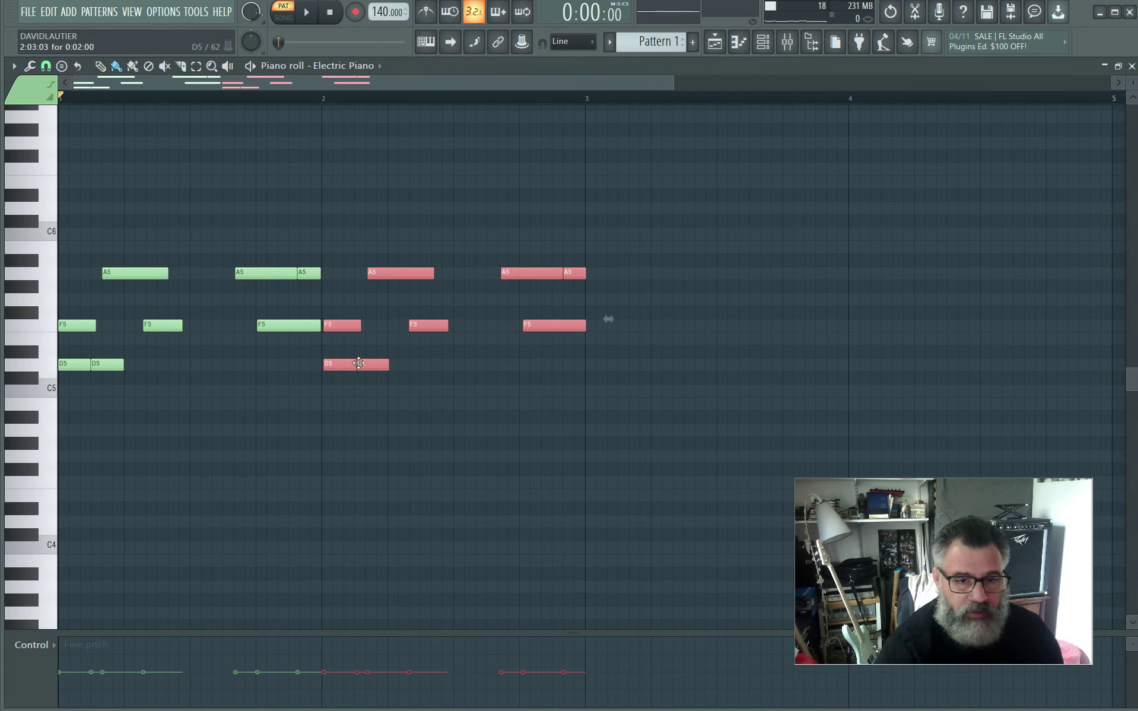
key("shift+Right")
key("shift+Right")
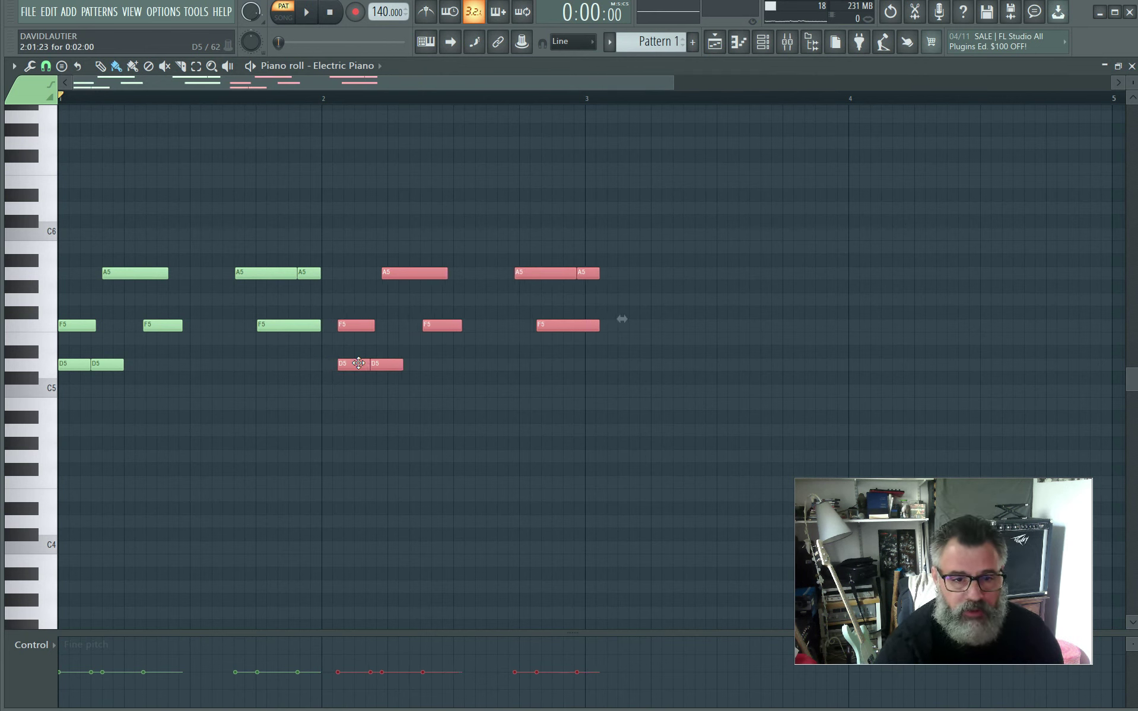
key("shift+Left")
key("shift+Left")
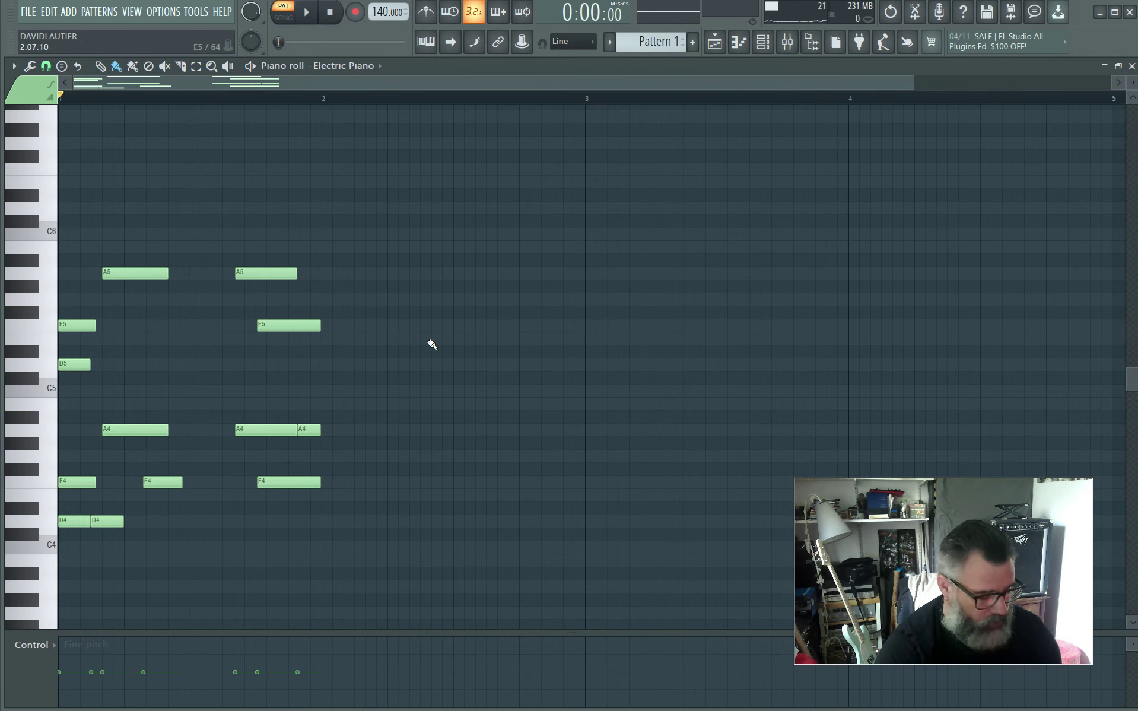
- Select both octaves of the bar 1 pattern, duplicate them into bar 2 and clear the selection
key("e")
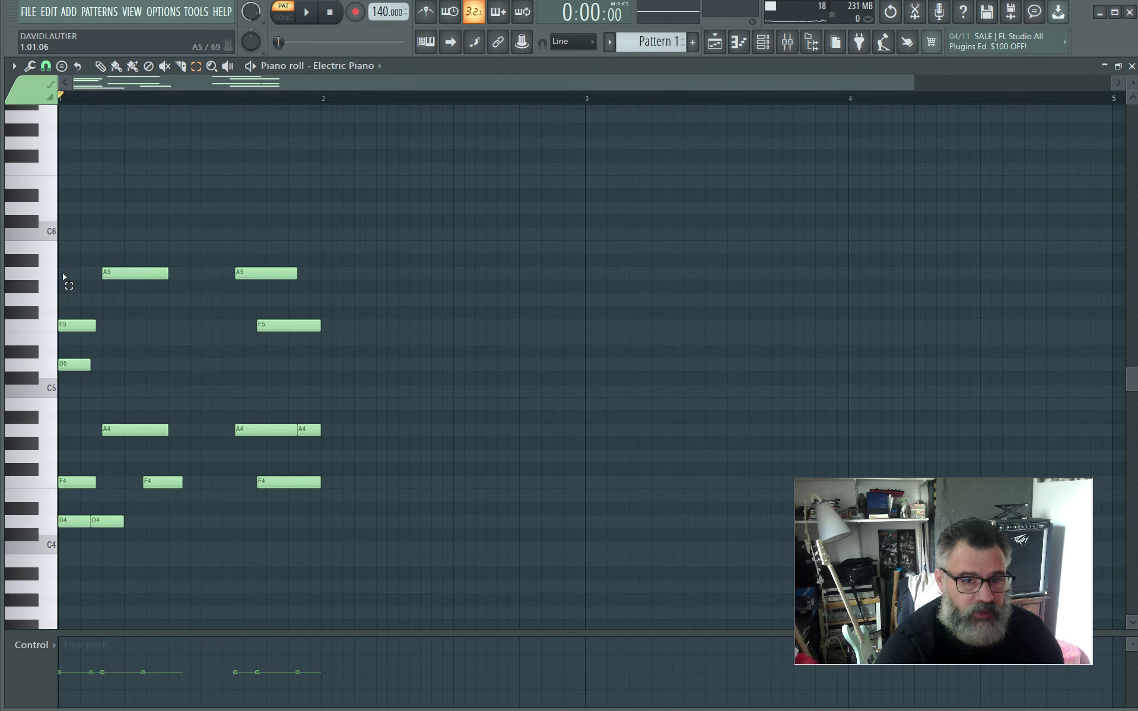
left_click_drag(53, 227, 301, 574)
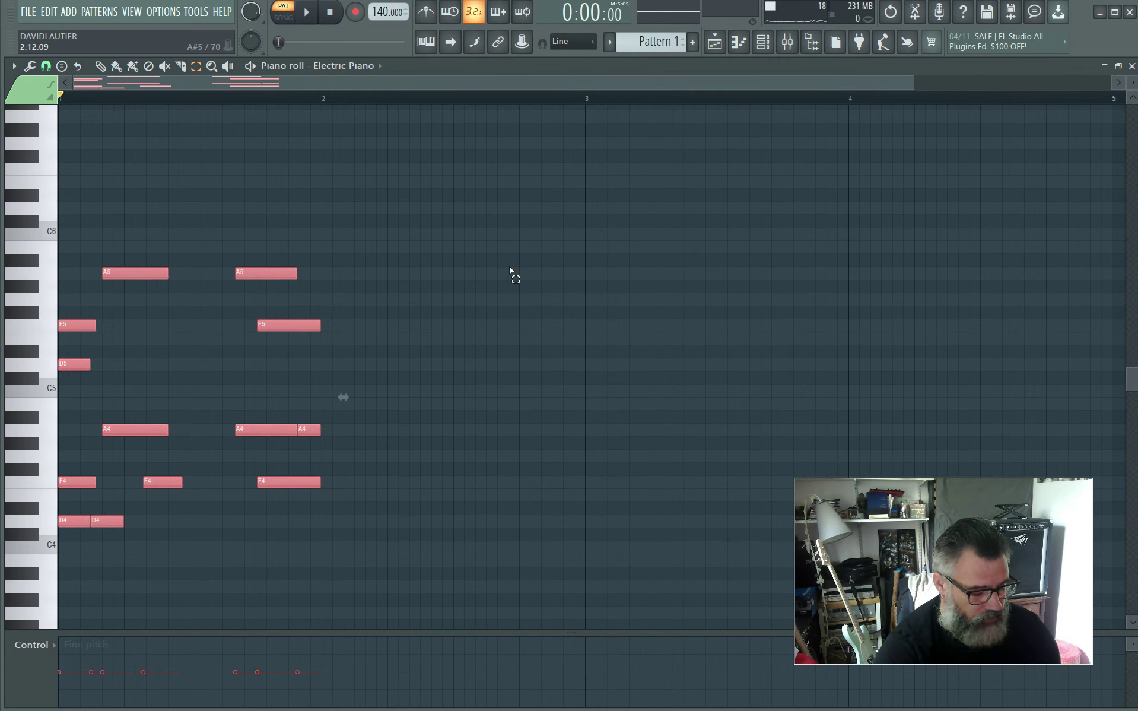
key("ctrl+b")
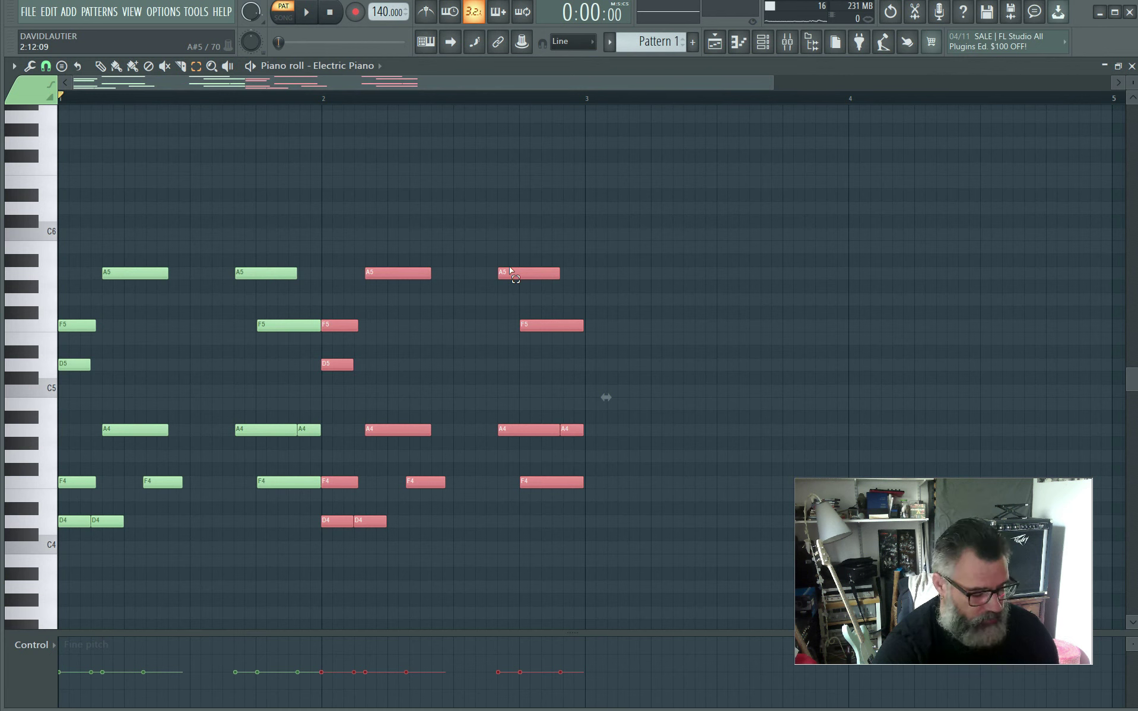
left_click(427, 221)
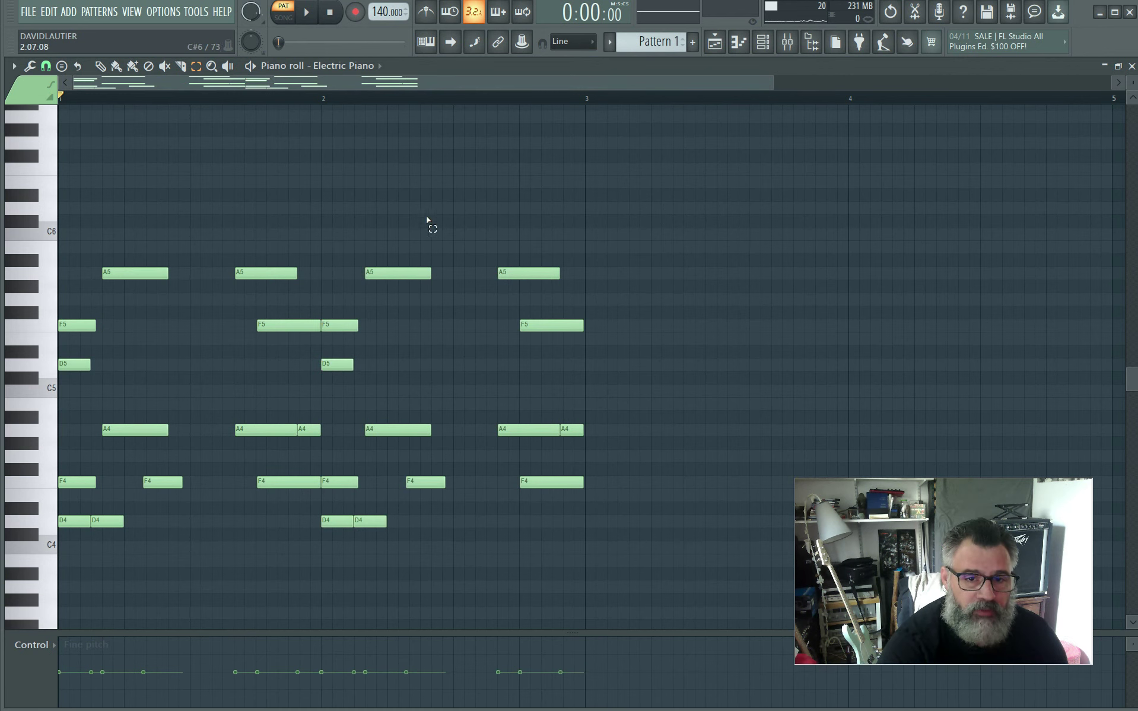
- Arpeggiate the two A5 notes in bar 2 with a lower time multiplier to split each into eight short notes, and play the pattern
left_click_drag(355, 254, 565, 291)
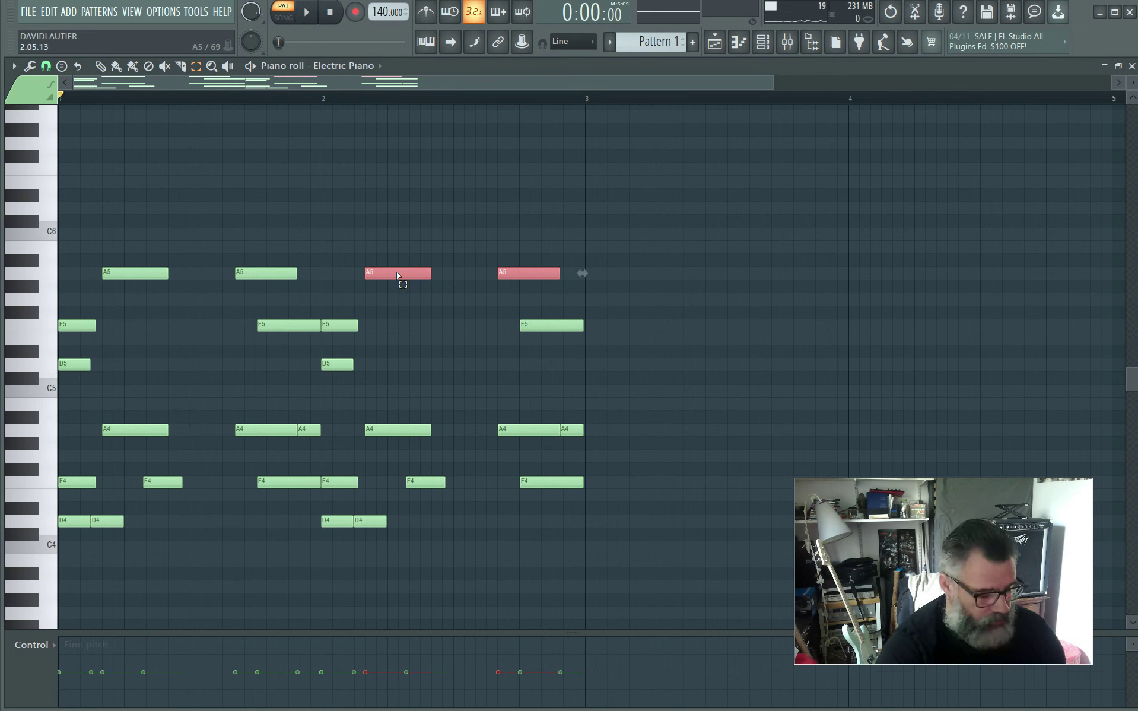
key("alt+a")
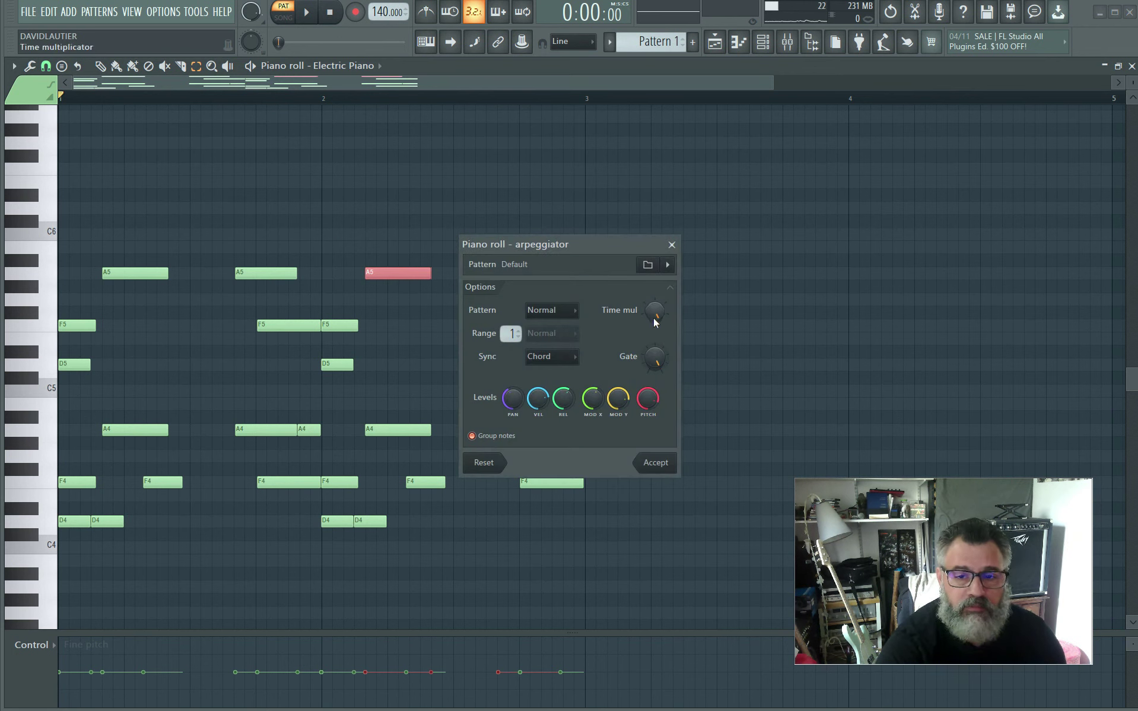
left_click_drag(655, 311, 655, 298)
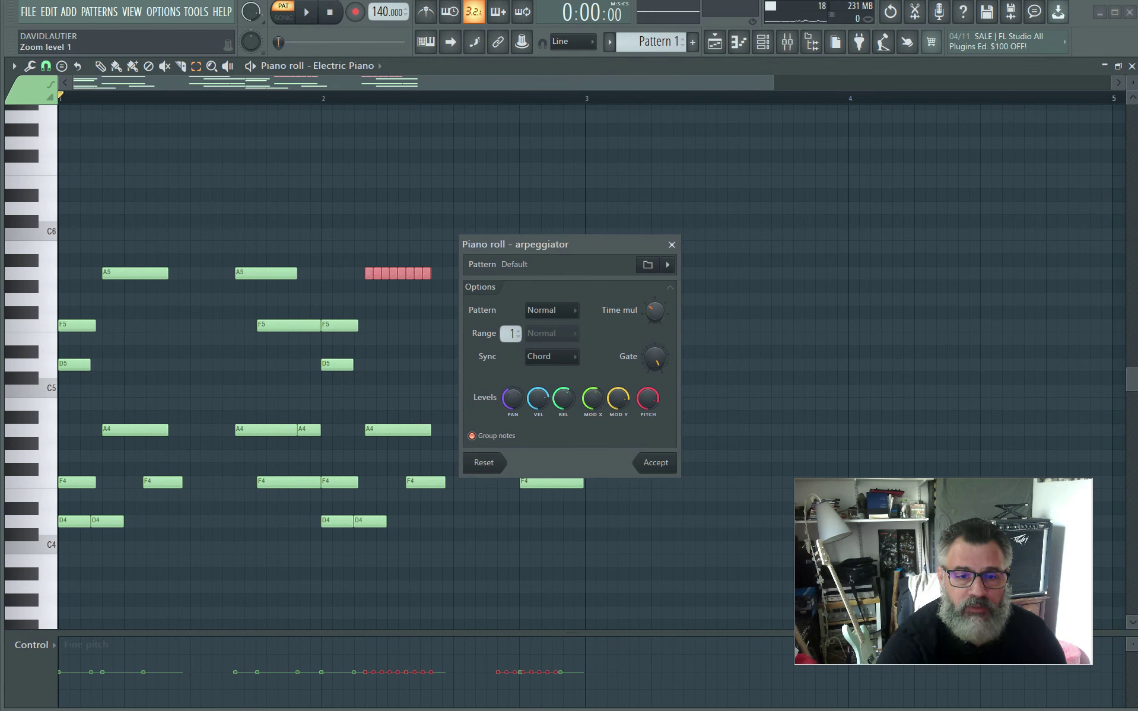
left_click(656, 463)
key("space")
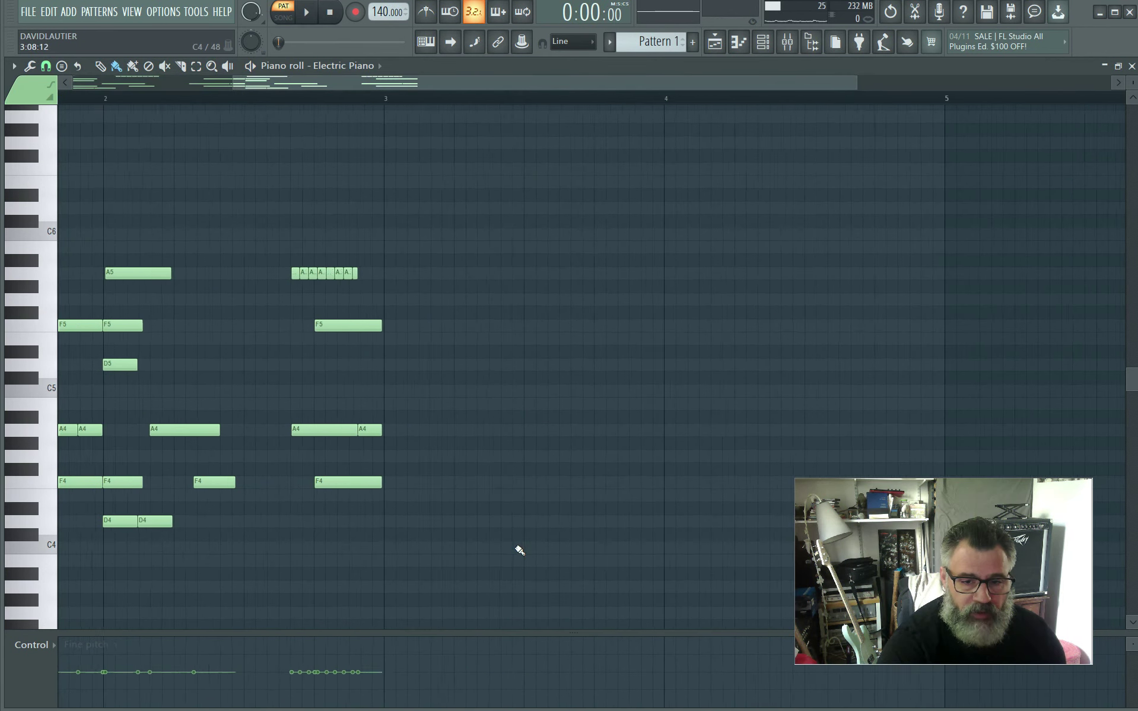
- Zoom the piano roll timeline in and out to view the note pattern at different scales
scroll(520, 551, "up", 5, "ctrl")
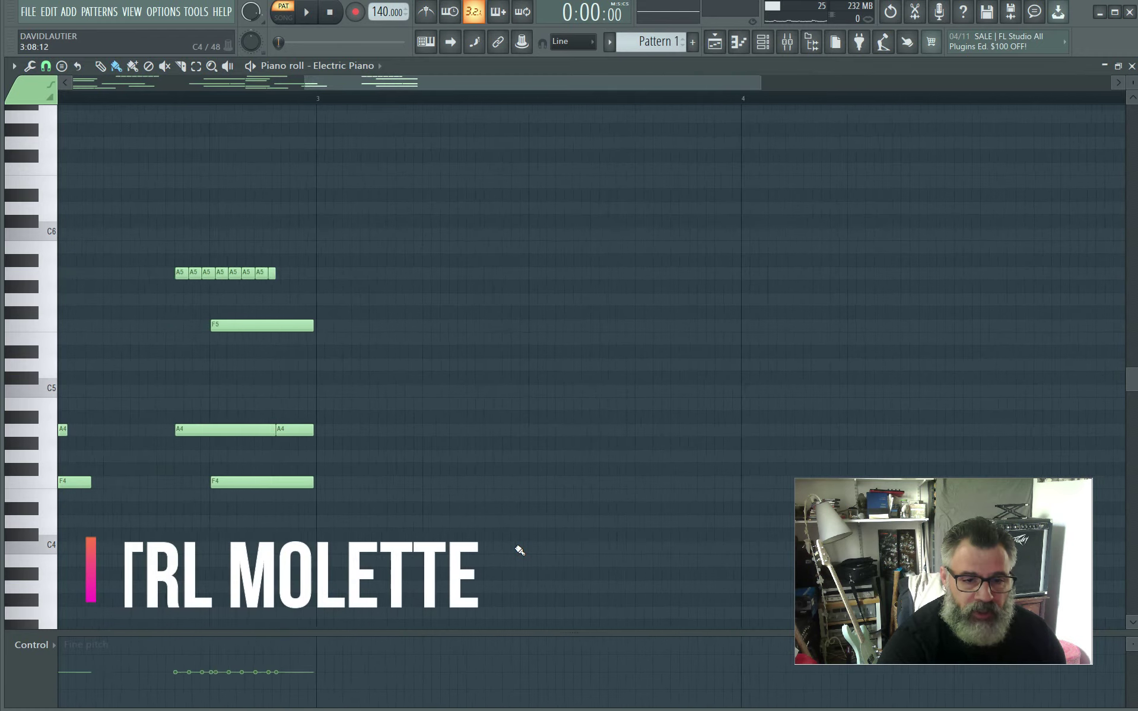
scroll(520, 551, "down", 4, "ctrl")
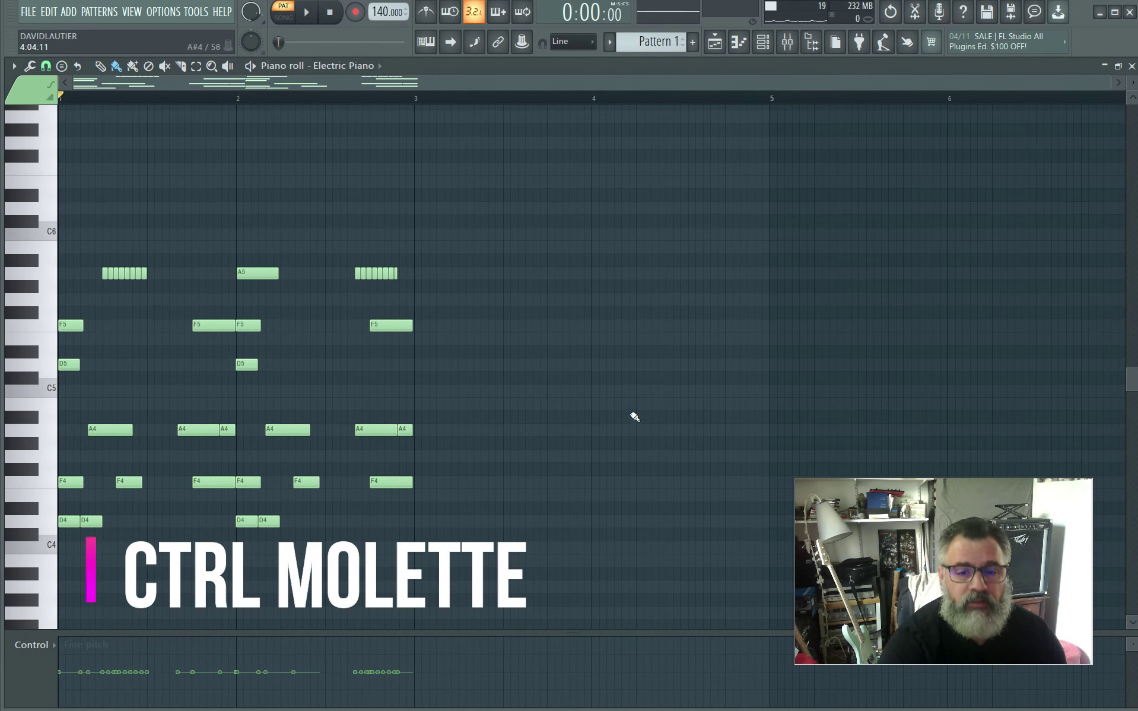
scroll(620, 439, "up", 4, "ctrl")
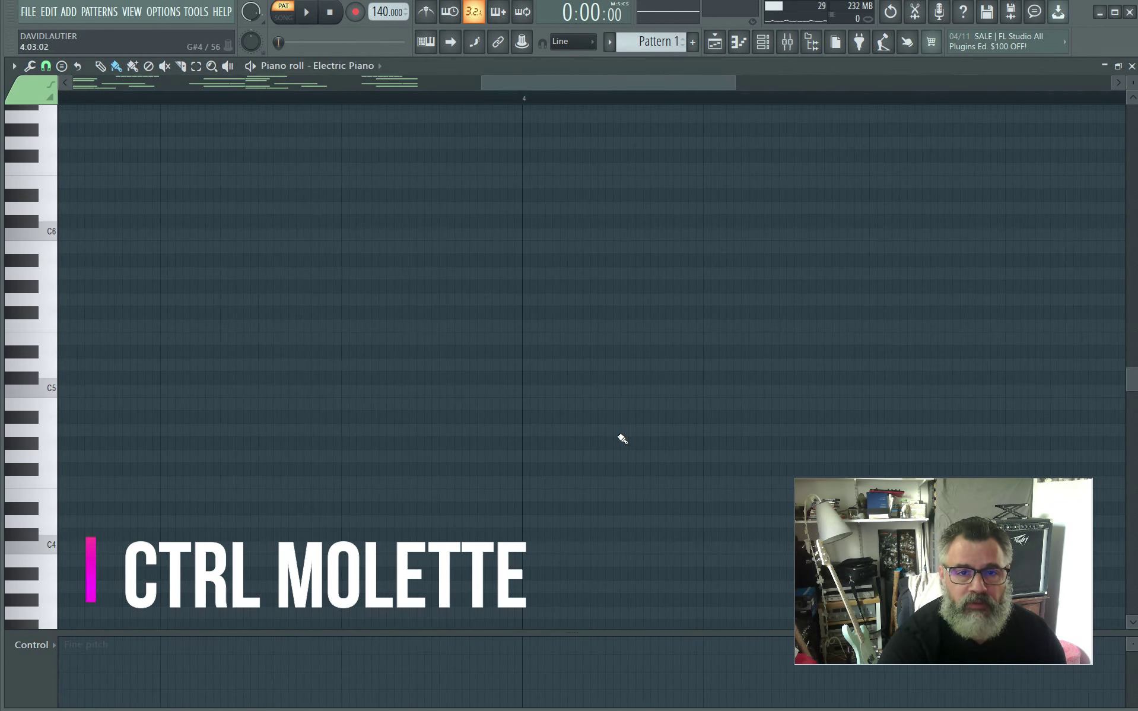
scroll(621, 439, "down", 4, "ctrl")
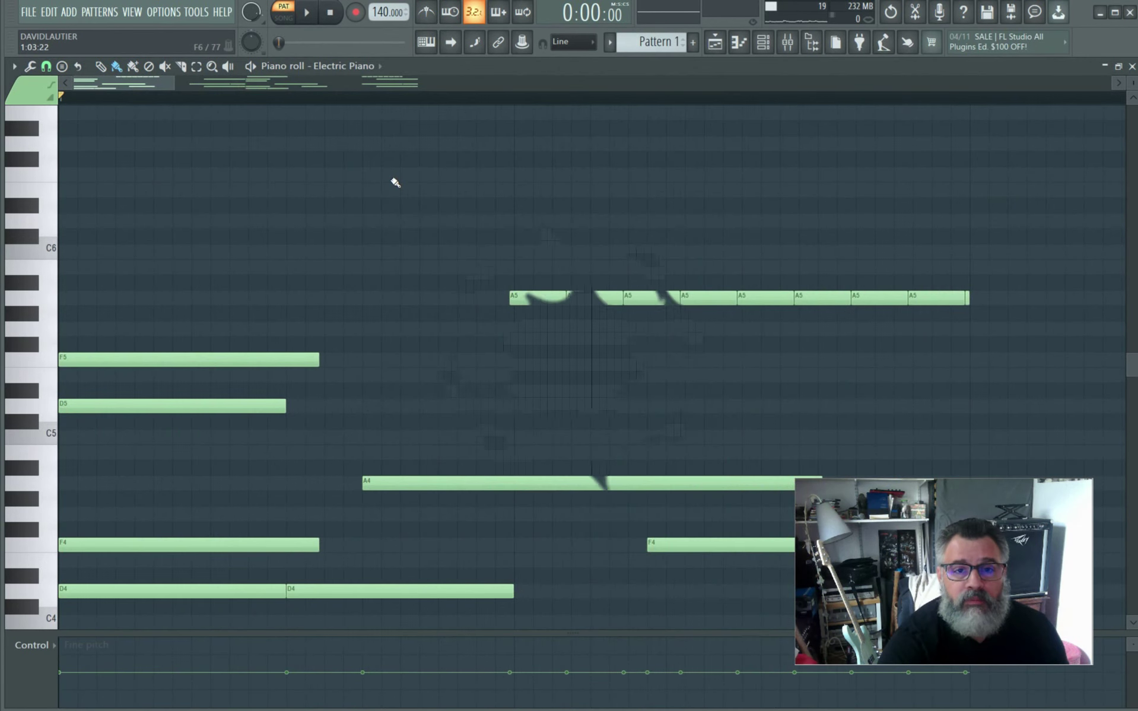